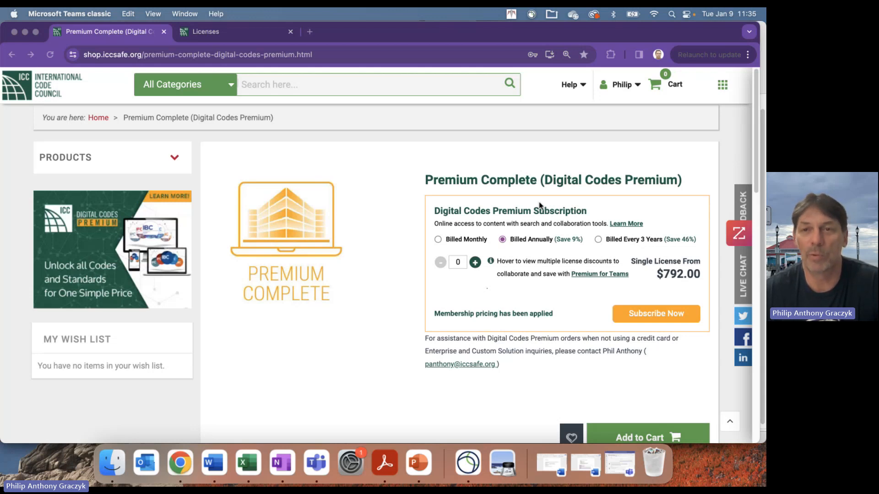
- Open the shop account options and review the Premium Complete membership pricing note
left_click(625, 87)
left_click(625, 87)
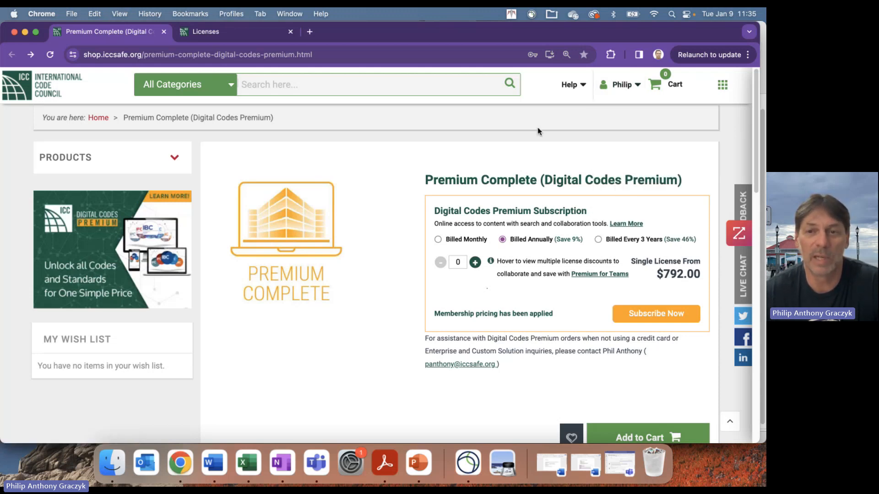
mouse_move(491, 262)
triple_click(468, 314)
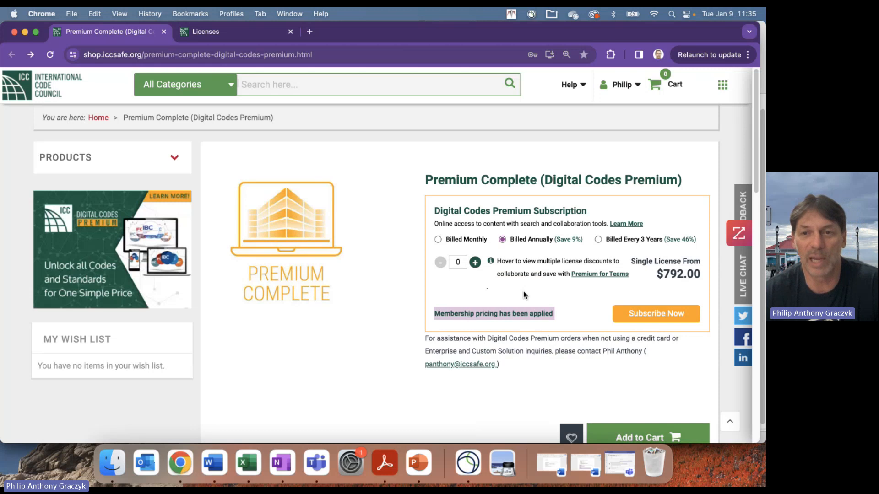
- Order one Premium Complete license billed annually at $792.00, after comparing three-year billing
mouse_move(492, 262)
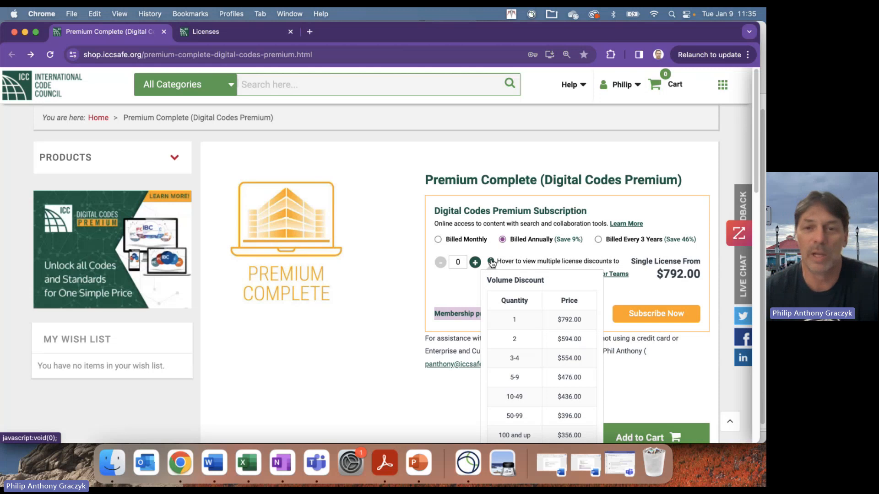
left_click(460, 261)
type("1")
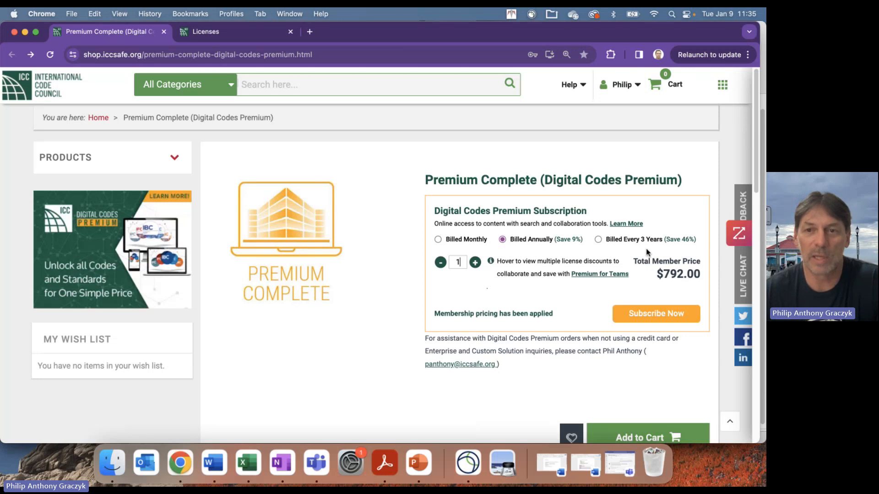
left_click(599, 239)
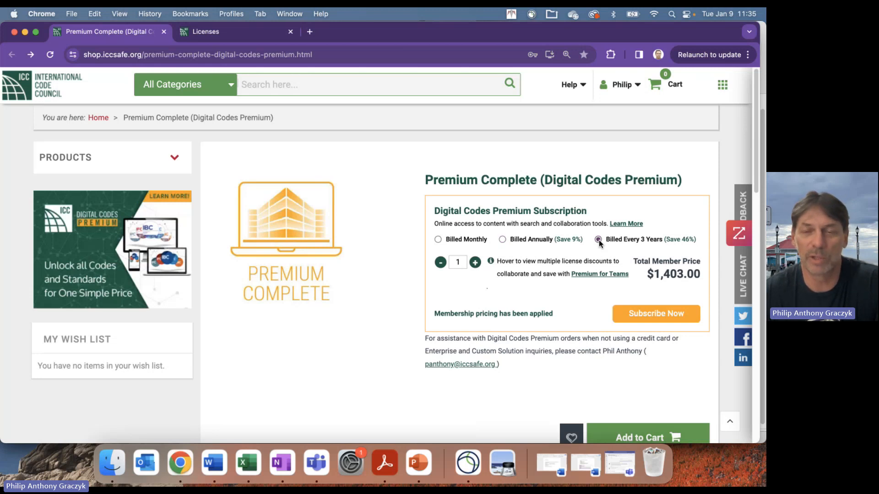
left_click(502, 240)
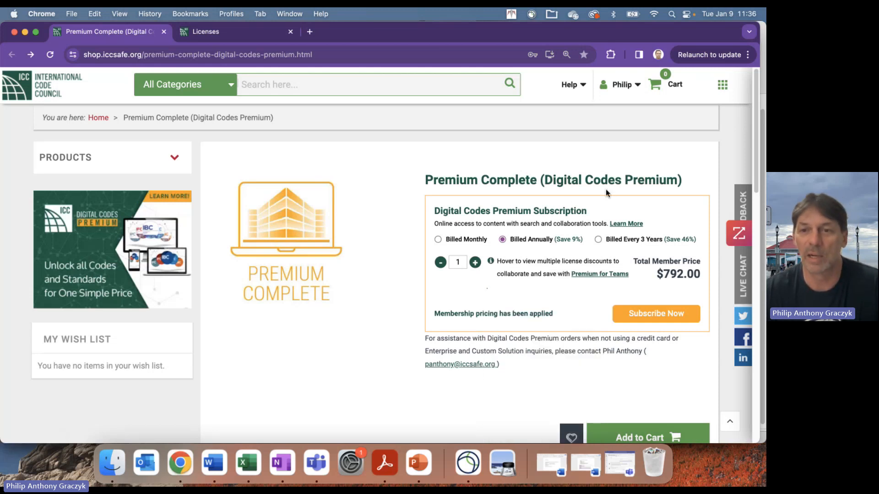
- Subscribe to the one-year Premium Complete plan and view the cart totalling $839.52
scroll(639, 343, "down", 1)
left_click(636, 419)
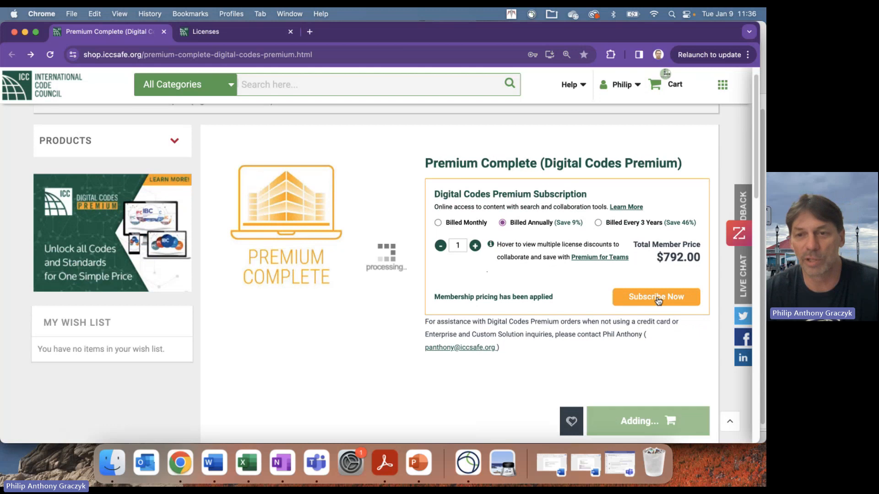
scroll(639, 393, "down", 1)
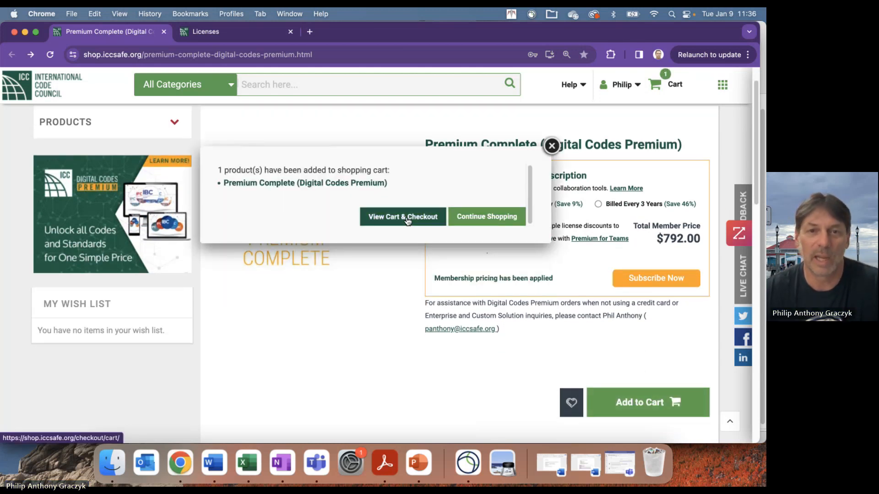
left_click(402, 216)
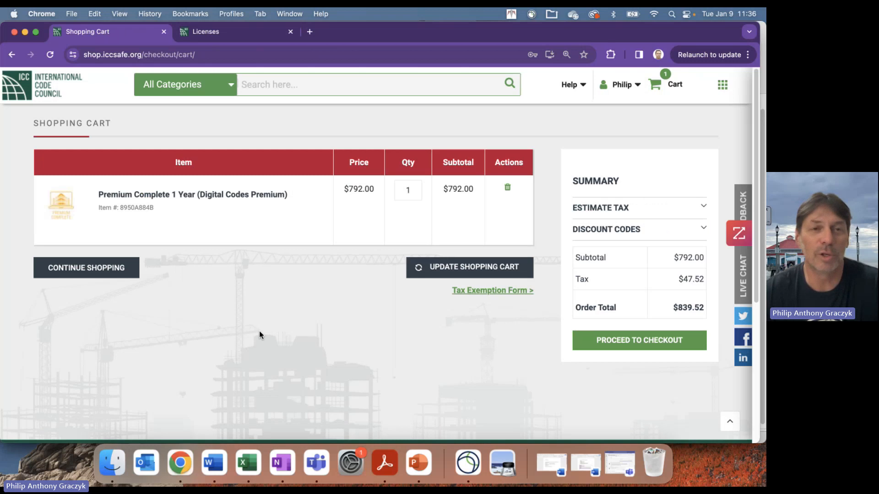
- Return to the Licenses tab and sign out from the Digital Codes home page profile menu
left_click(618, 89)
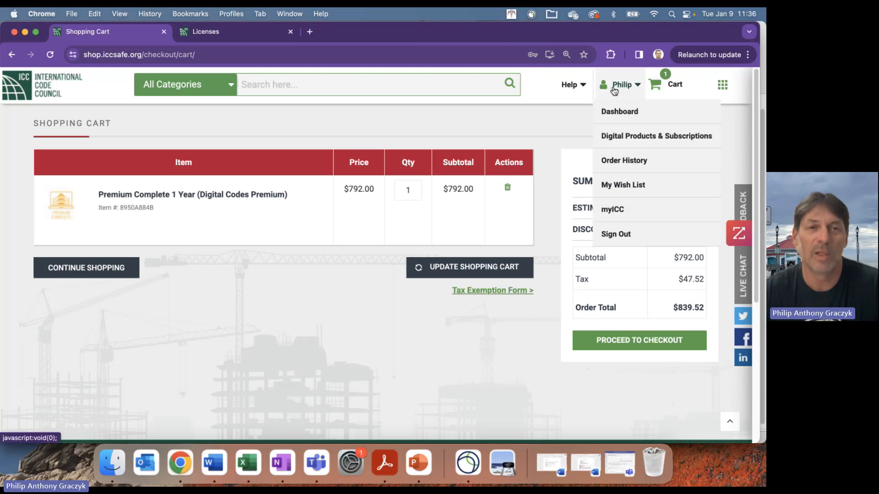
left_click(249, 34)
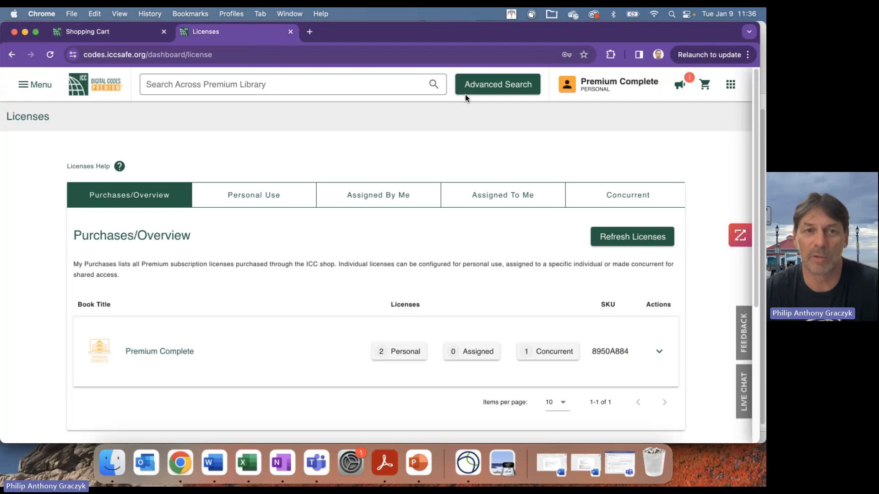
left_click(94, 85)
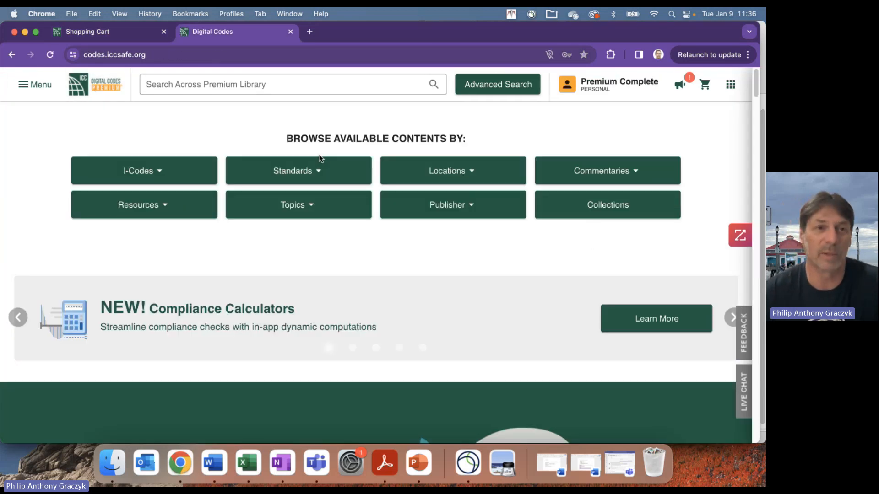
left_click(606, 91)
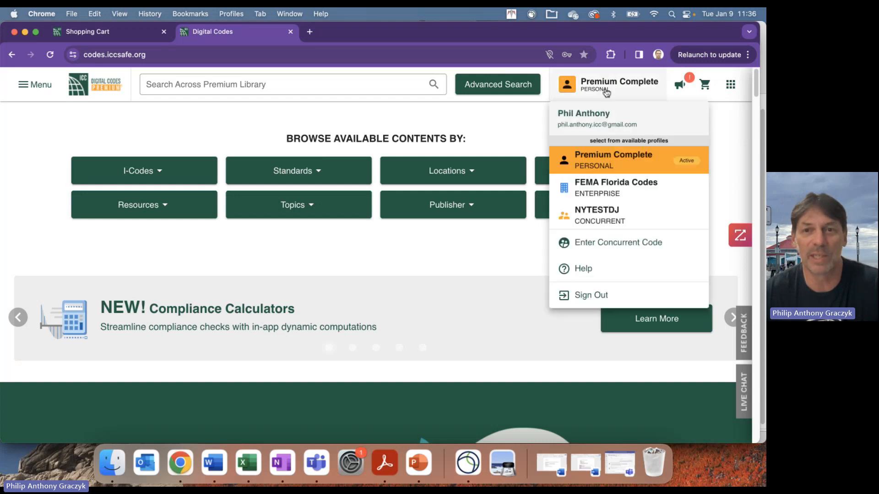
left_click(591, 295)
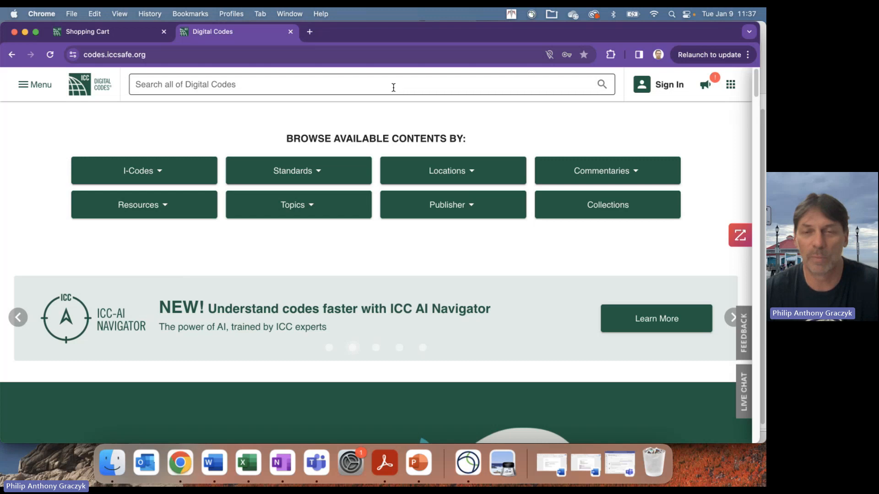
- Sign back in with the saved credentials to reach the My Premium Library dashboard
left_click(319, 54)
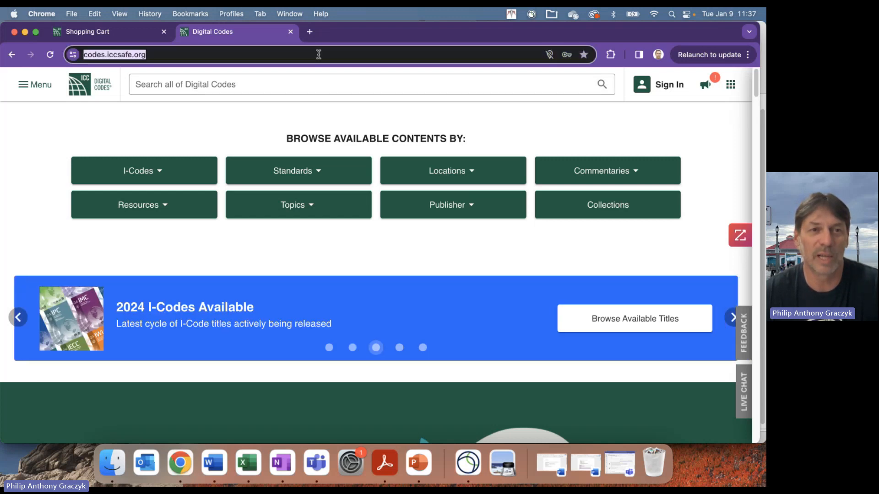
left_click(650, 90)
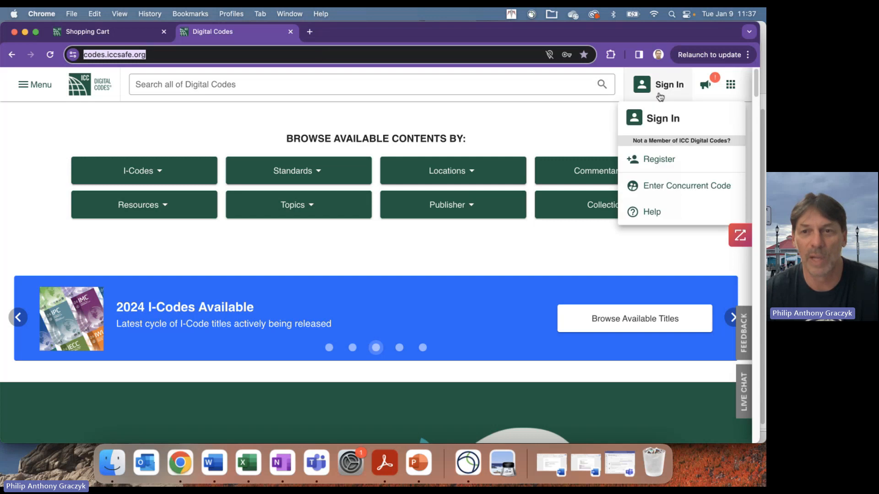
left_click(657, 117)
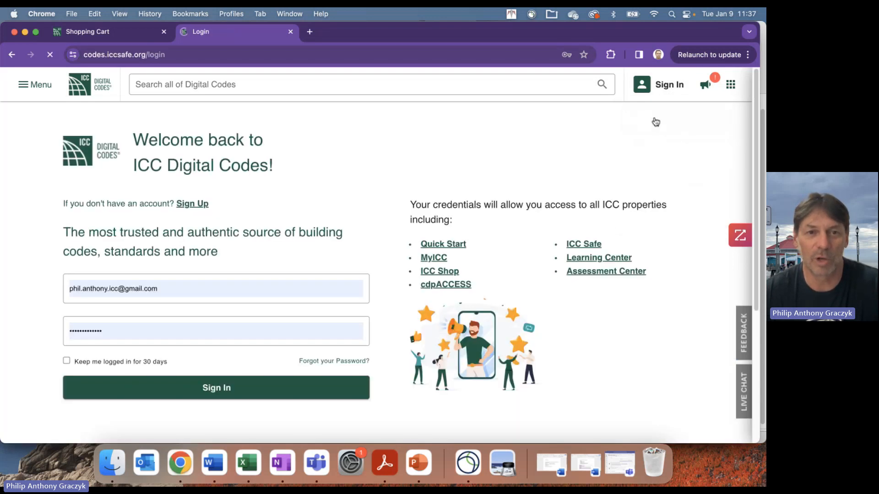
left_click(244, 387)
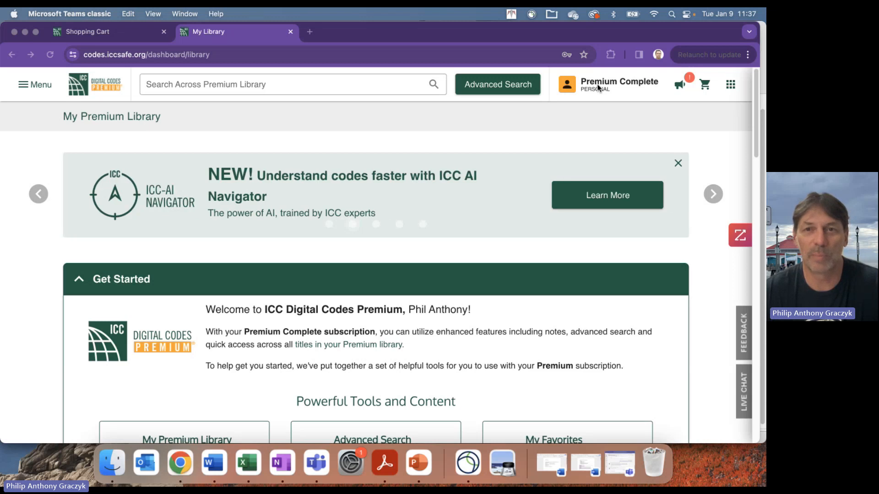
- Go to Premium Tools > License Configuration to see 2 personal, 0 assigned, 1 concurrent licenses
left_click(29, 86)
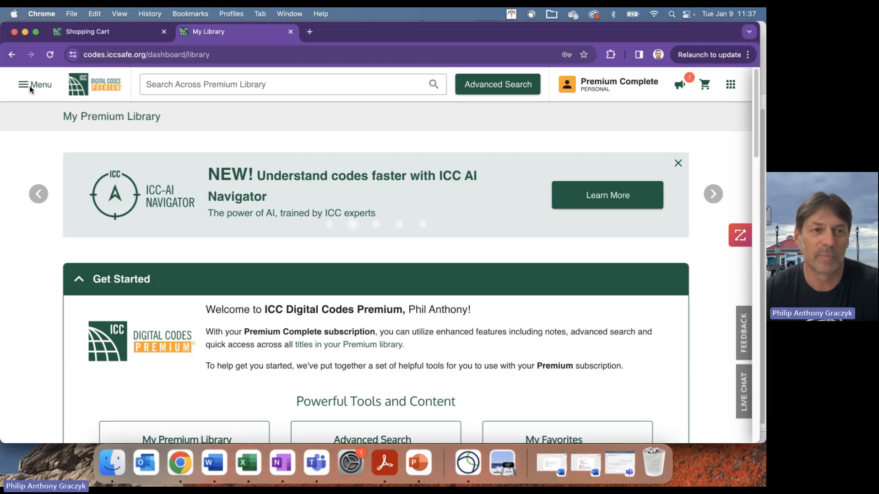
left_click(30, 88)
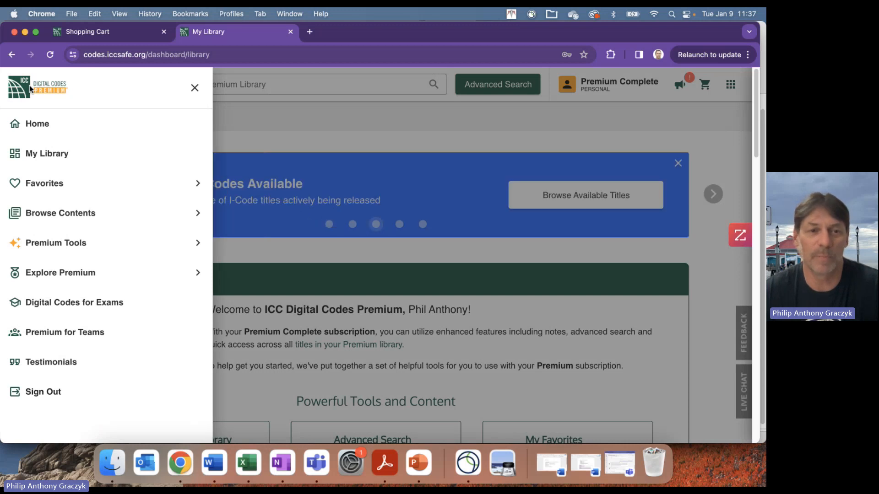
left_click(45, 242)
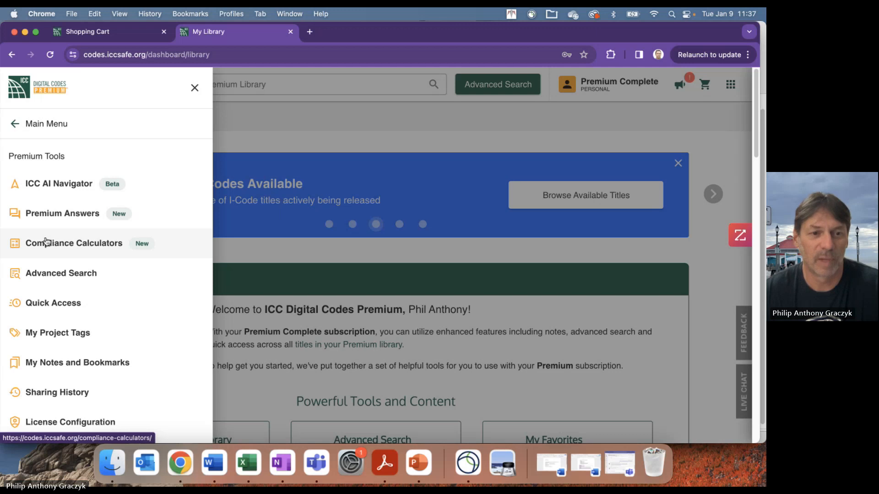
left_click(86, 422)
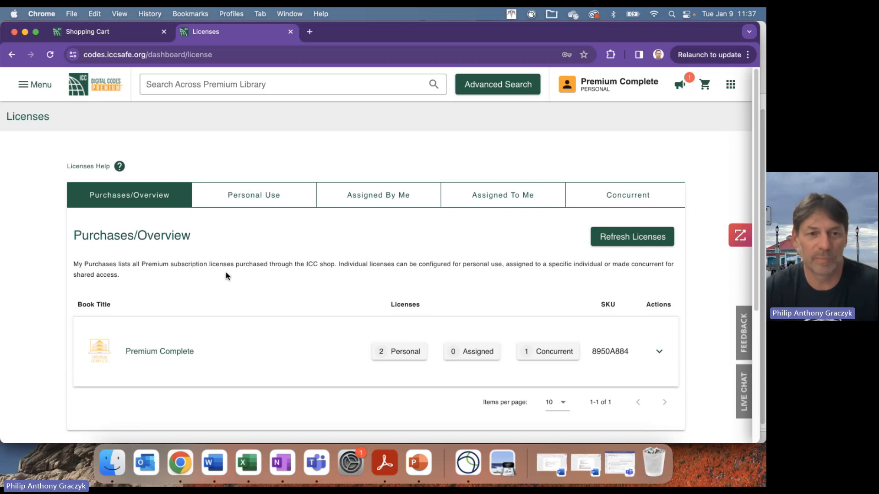
left_click(553, 226)
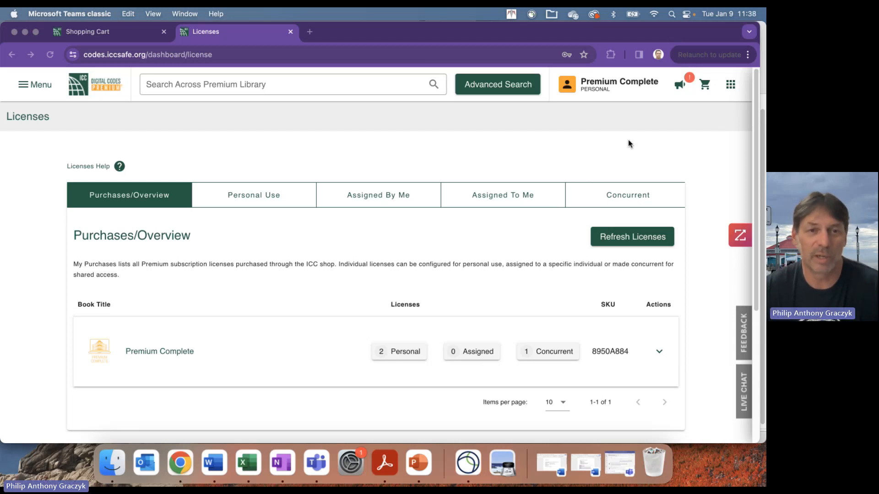
- Start a new concurrent code from the Concurrent list and name it January2024Demo
left_click(618, 201)
left_click(620, 200)
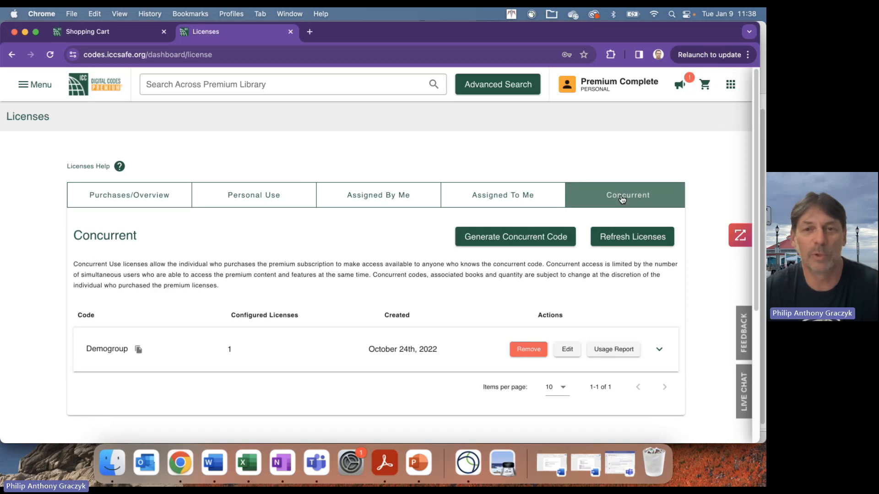
left_click(511, 238)
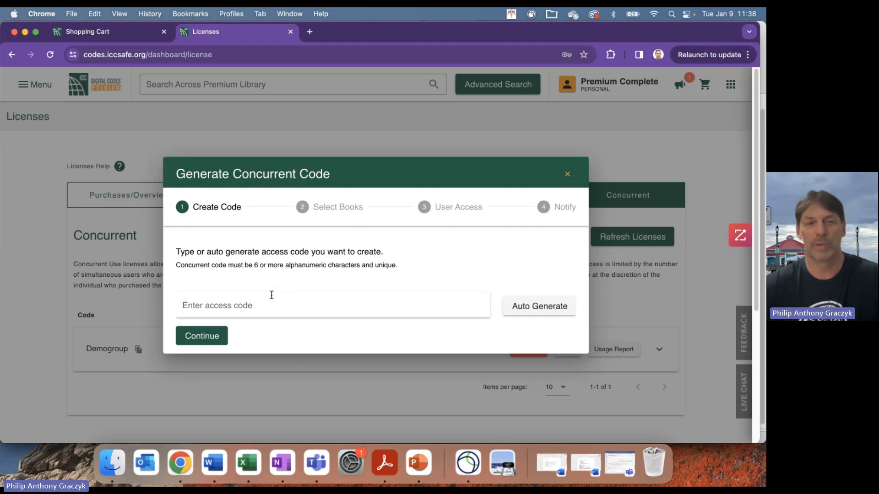
type("Jana")
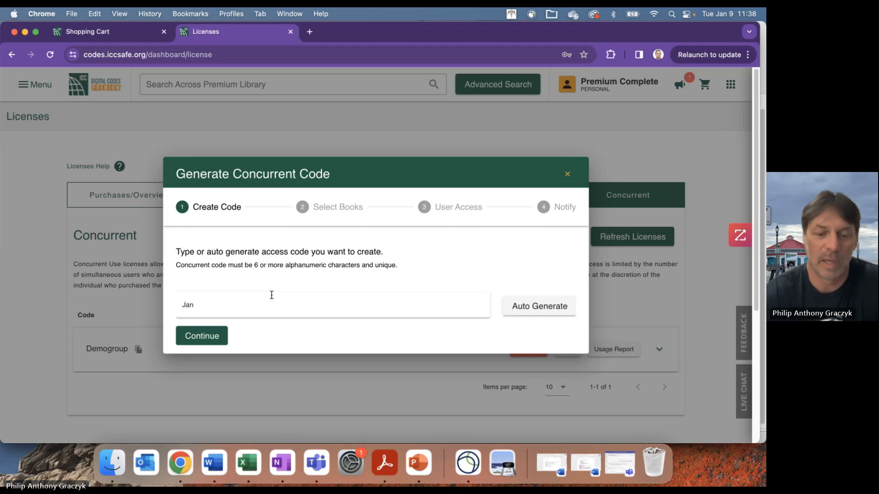
key("BackSpace")
type("uary")
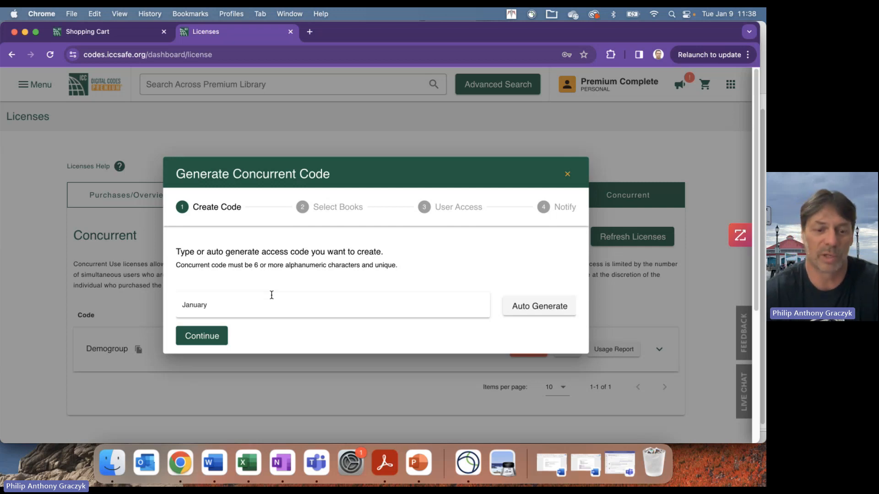
type("2024")
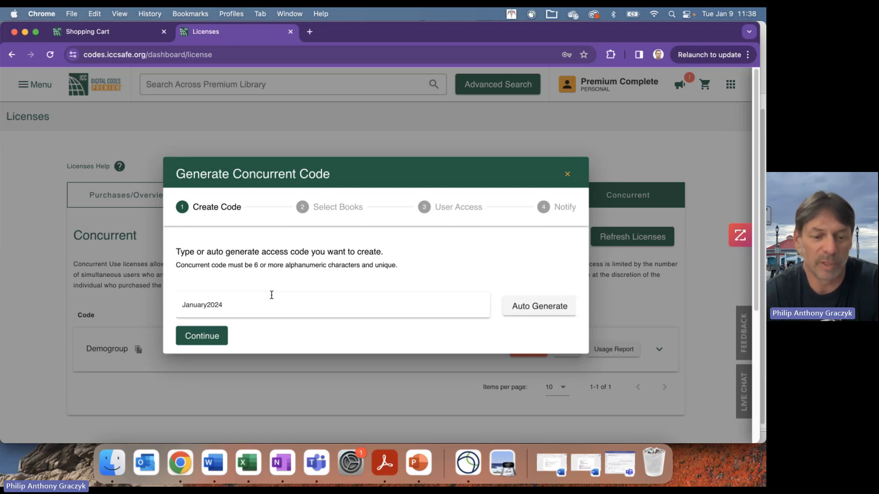
type("Demo")
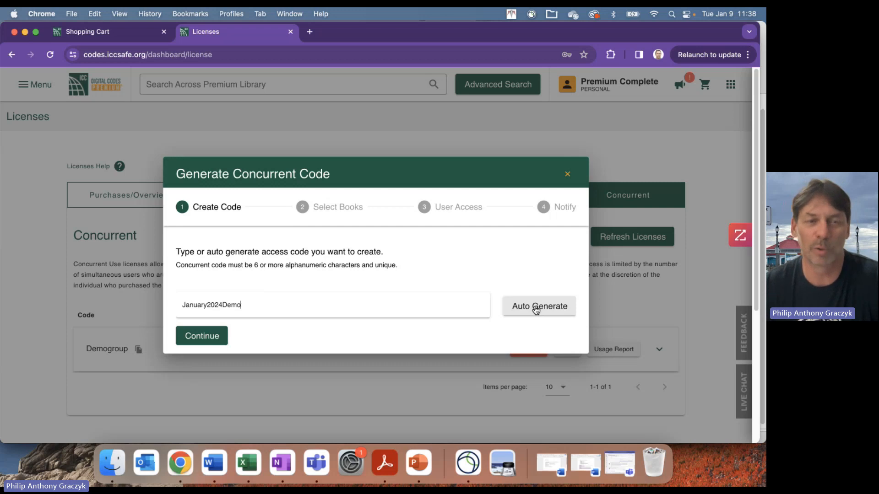
- Accept the code name and keep the code's license count at 1
left_click(208, 335)
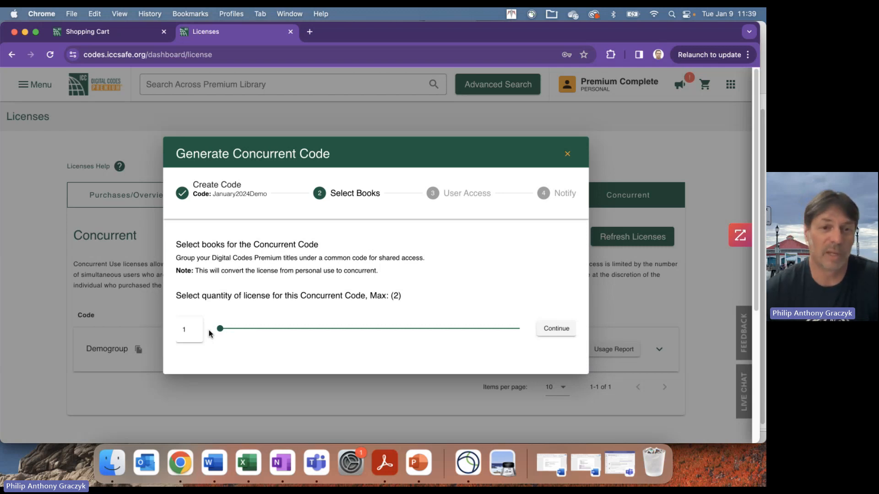
left_click_drag(220, 329, 347, 301)
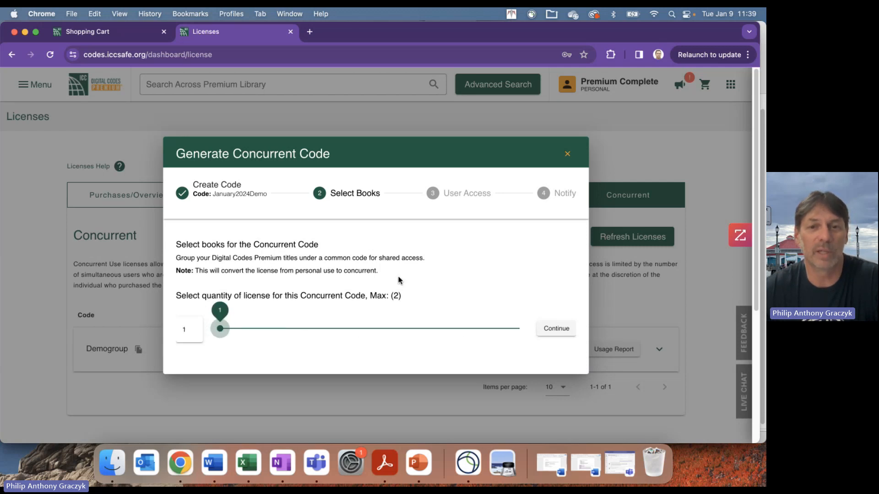
left_click(526, 266)
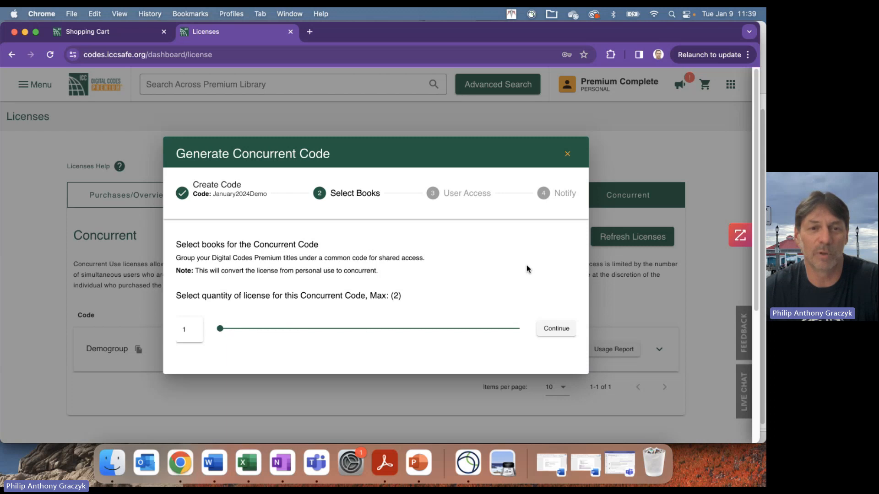
left_click(558, 329)
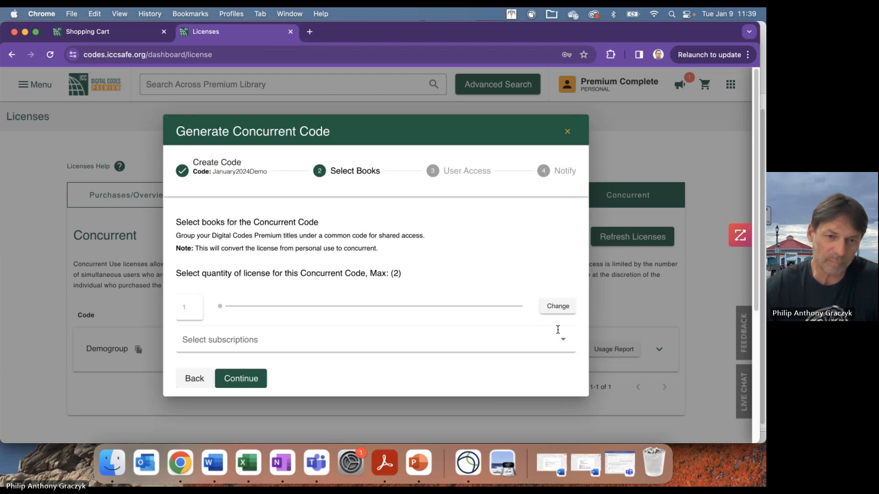
- Add the Premium Complete subscription to the code and continue to User Access
left_click(369, 337)
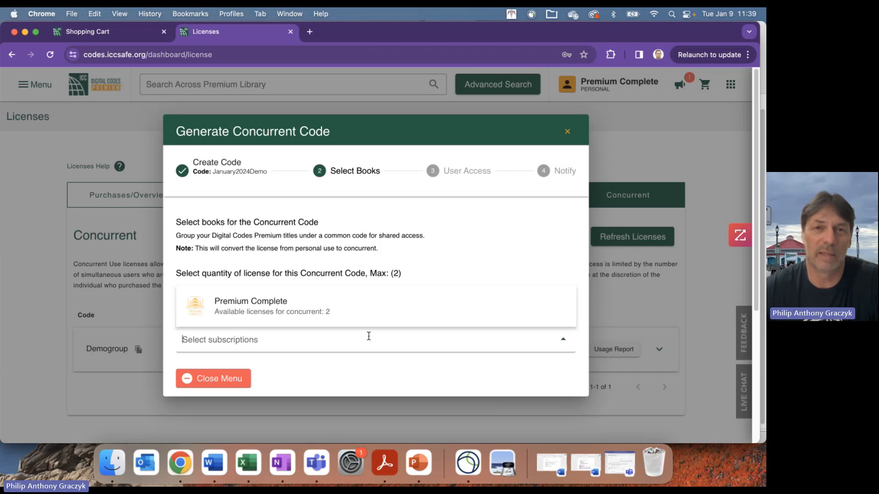
left_click(279, 303)
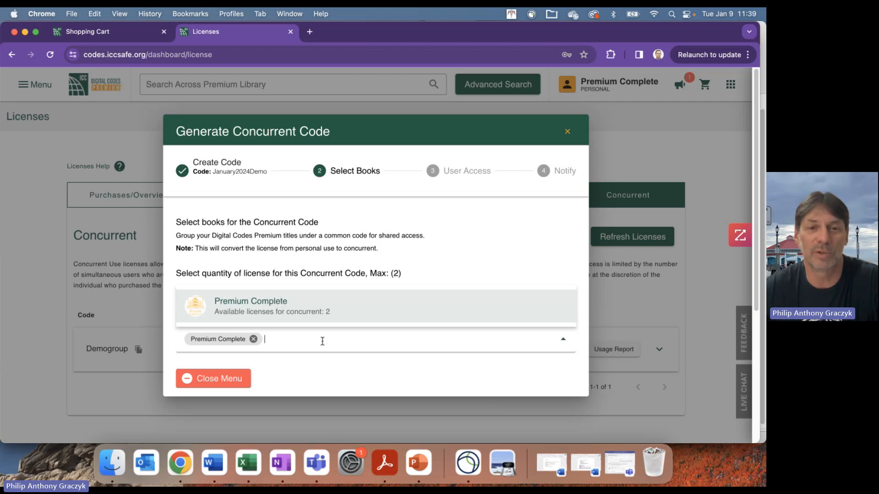
left_click(224, 384)
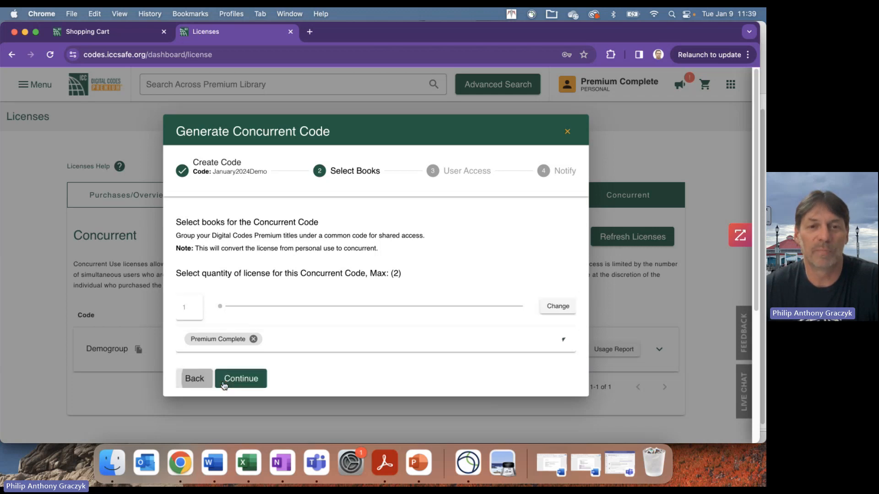
left_click(246, 380)
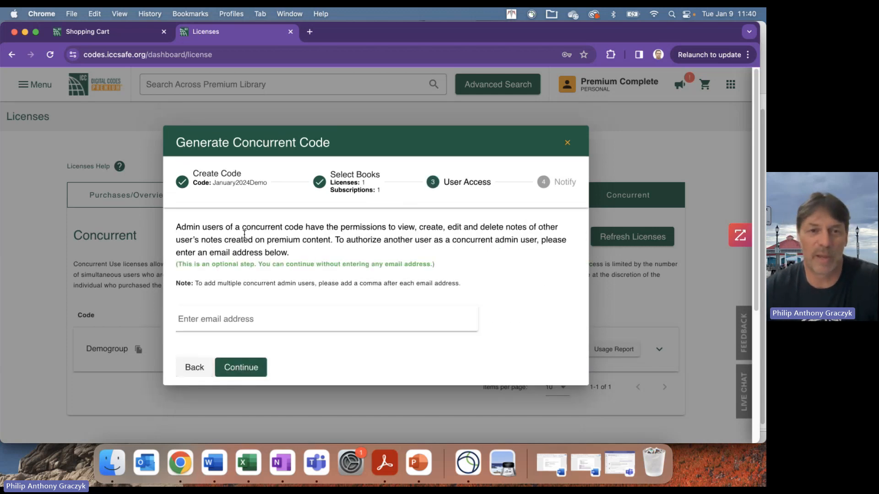
- Leave the admin user email field blank and continue to the Notify step
left_click_drag(181, 228, 236, 226)
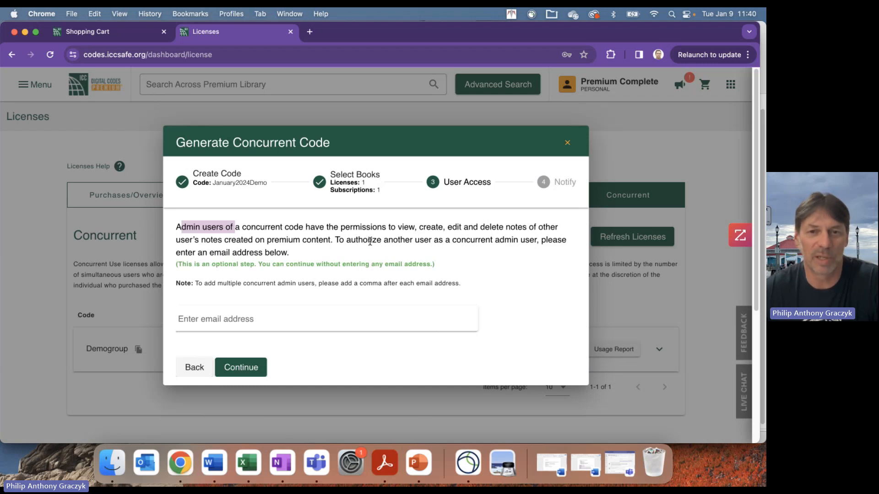
left_click_drag(338, 227, 527, 226)
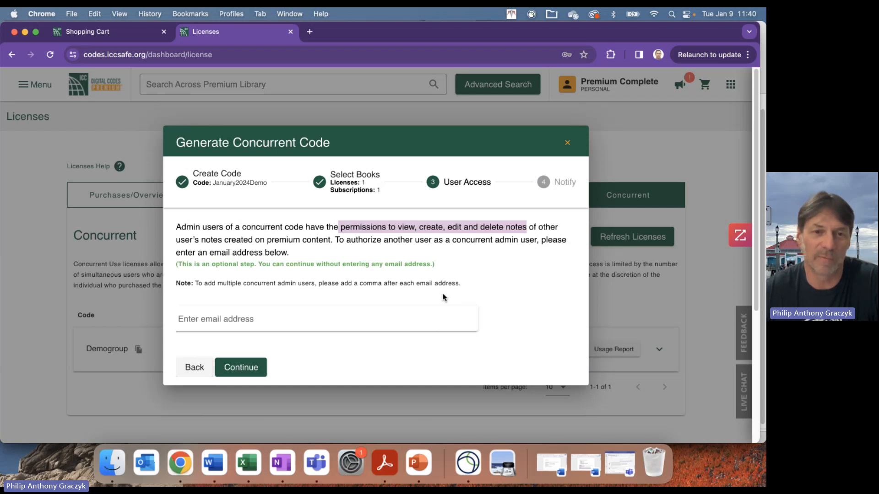
left_click(268, 319)
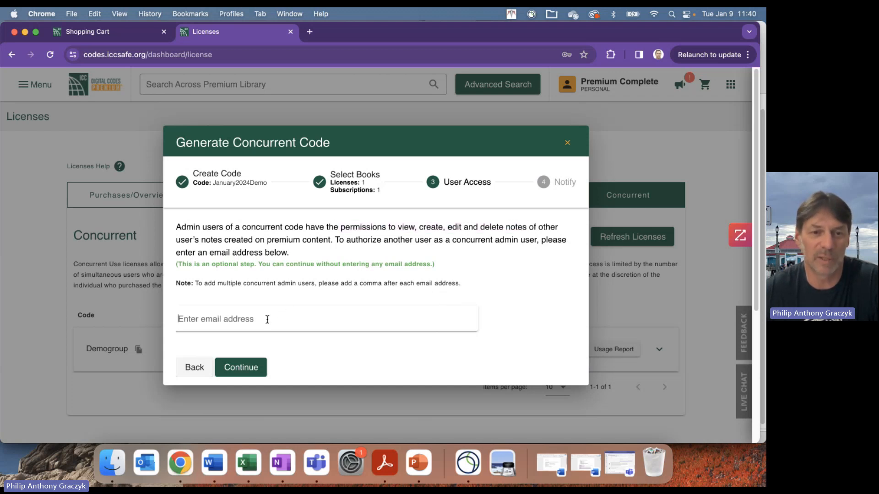
left_click(240, 367)
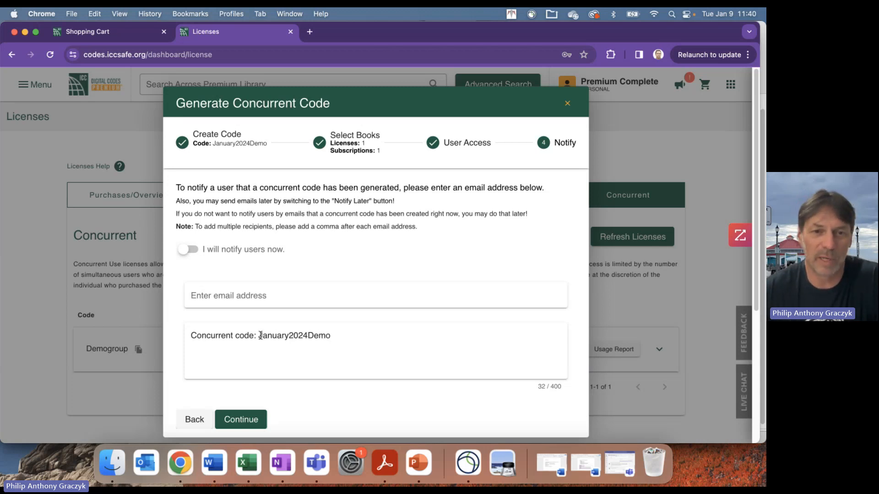
- Insert 'Here is a new group' on its own line above the concurrent code line
left_click_drag(258, 336, 330, 336)
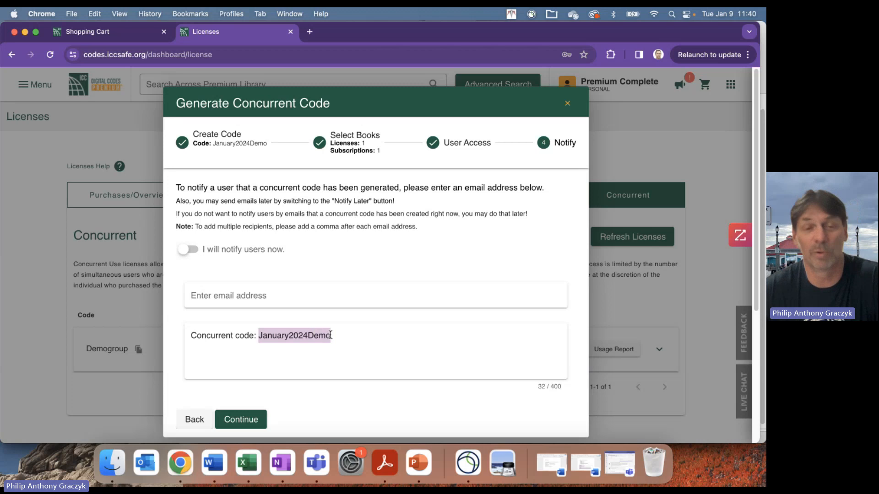
left_click(192, 336)
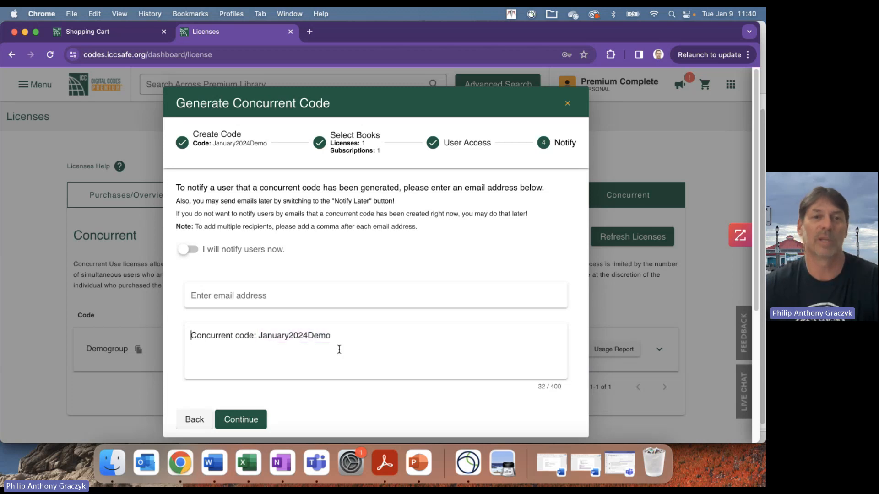
type("Here")
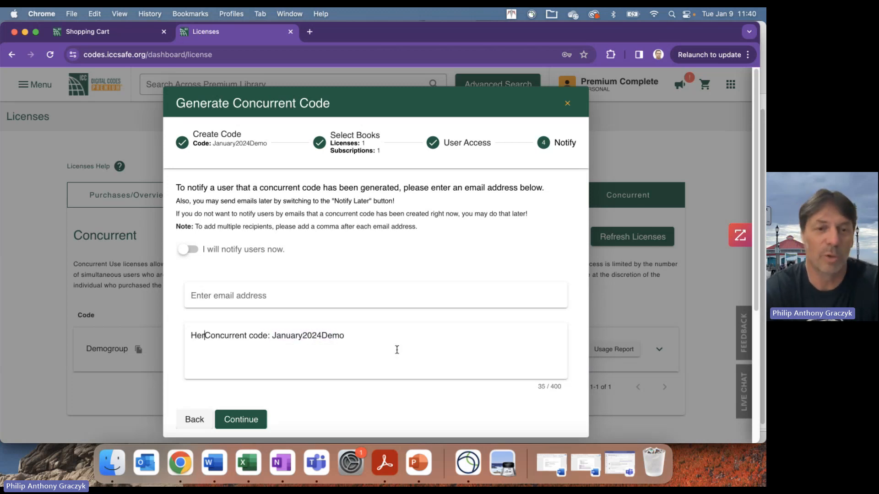
type(" is a n")
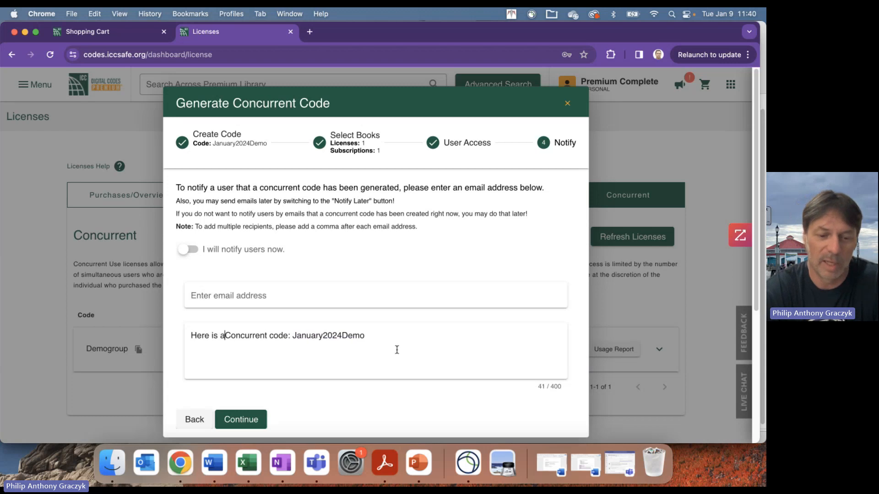
type("ew group")
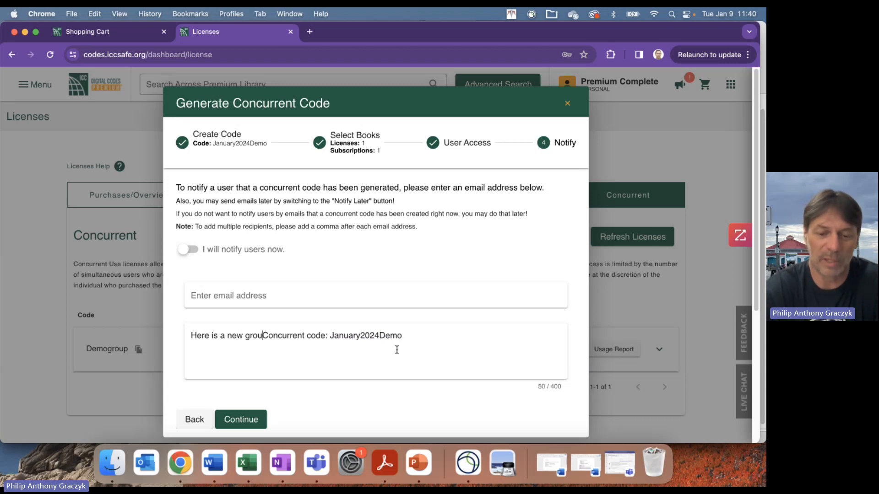
key("Return")
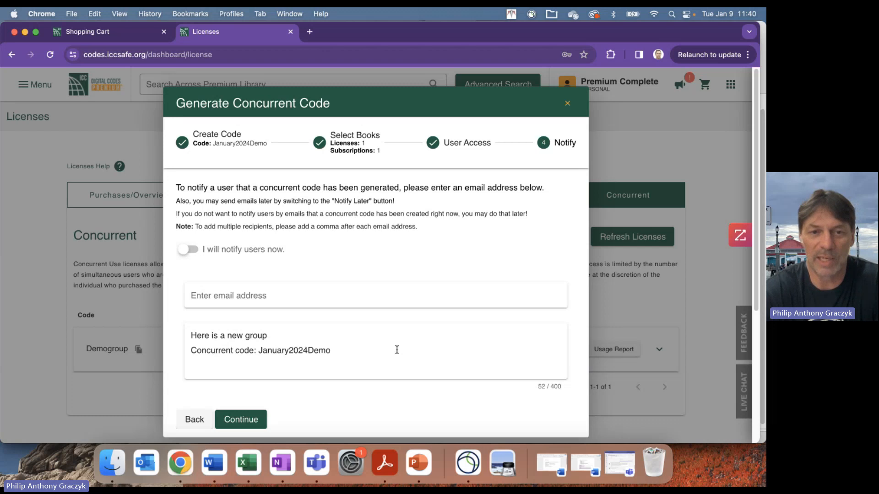
left_click(296, 295)
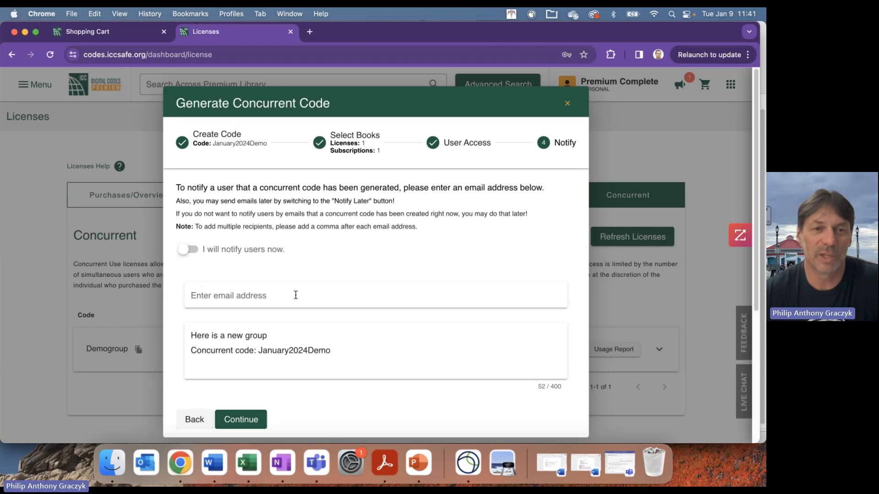
- Choose 'I will notify users later' and generate the January2024Demo code
left_click(191, 253)
left_click(188, 317)
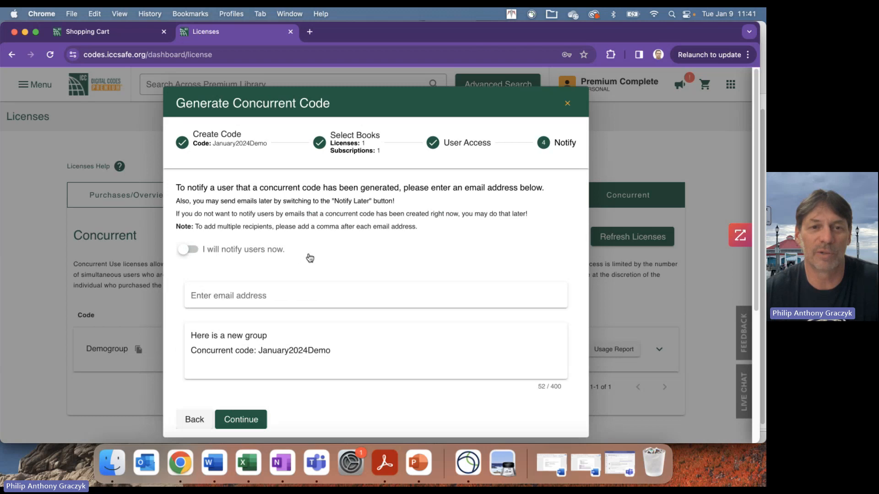
left_click(191, 250)
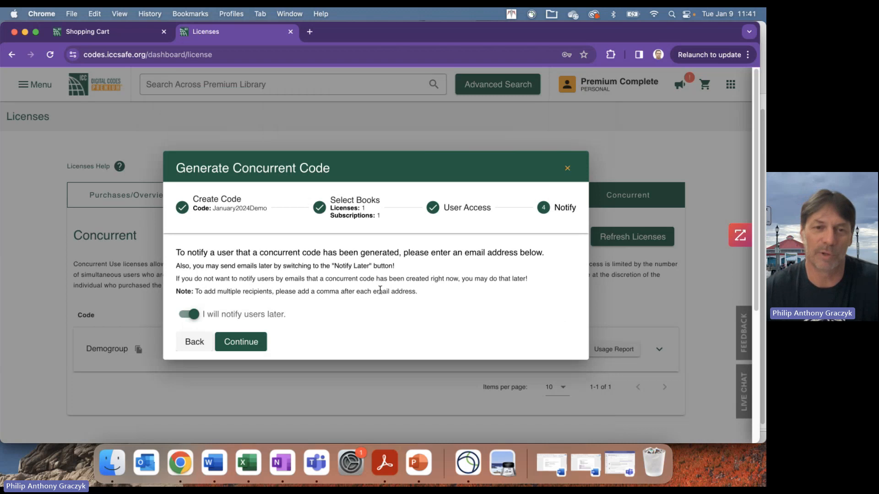
left_click(240, 341)
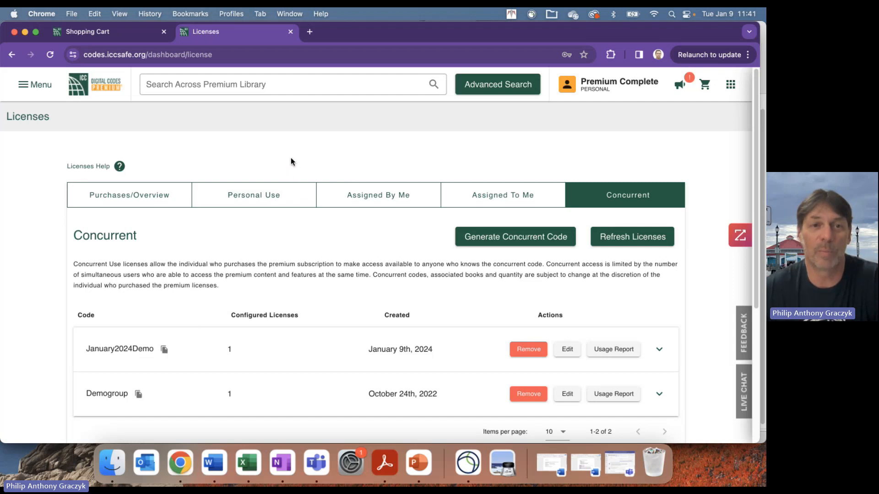
- Copy the January2024Demo code from the purchases Concurrent list to the clipboard
left_click(188, 194)
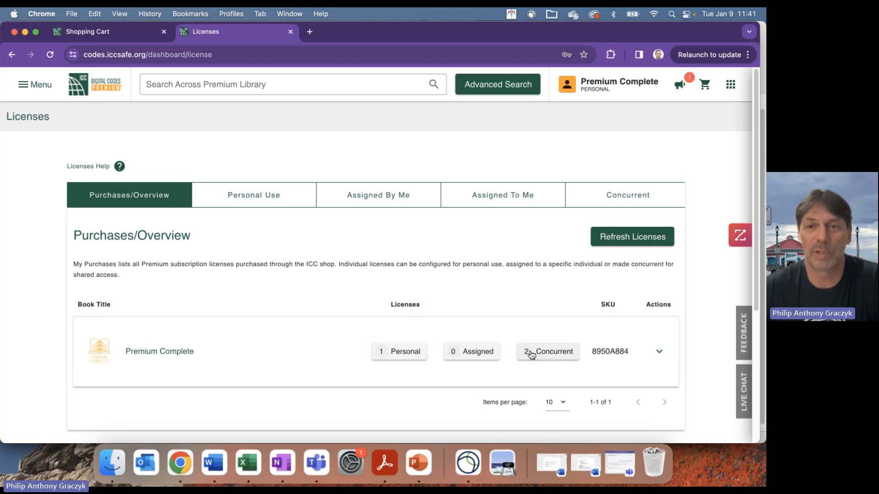
left_click(627, 194)
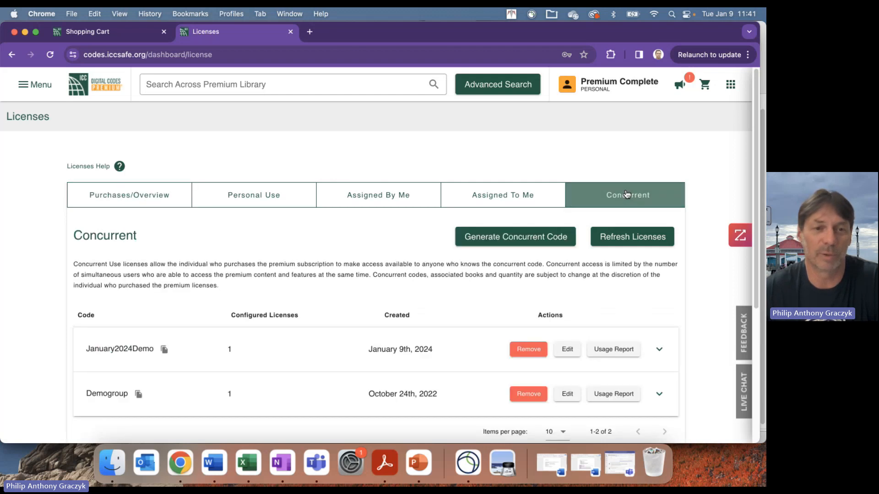
left_click(165, 351)
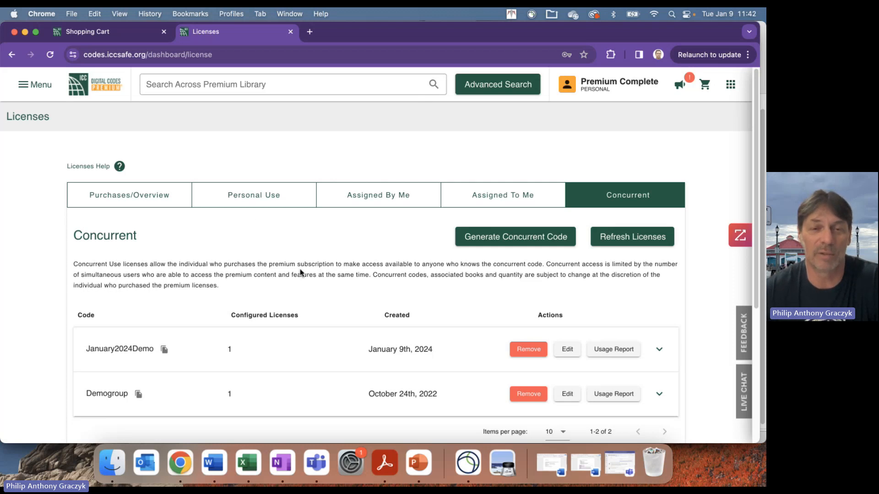
left_click(567, 85)
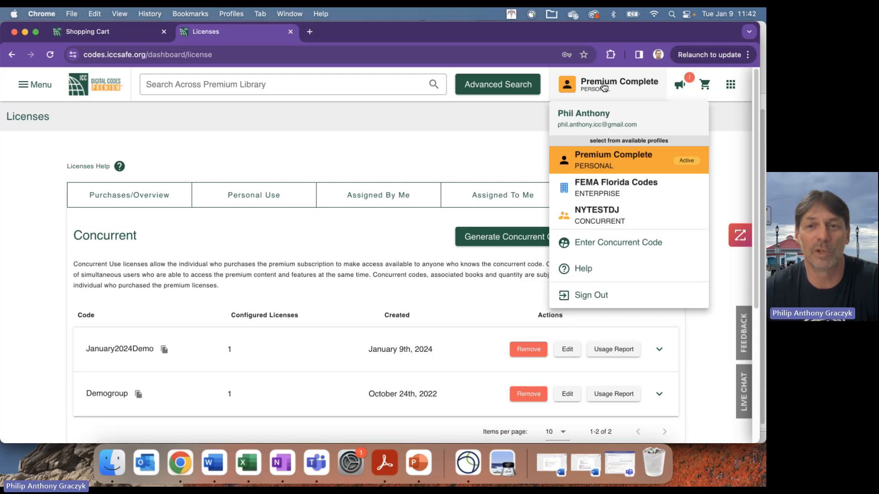
left_click(388, 179)
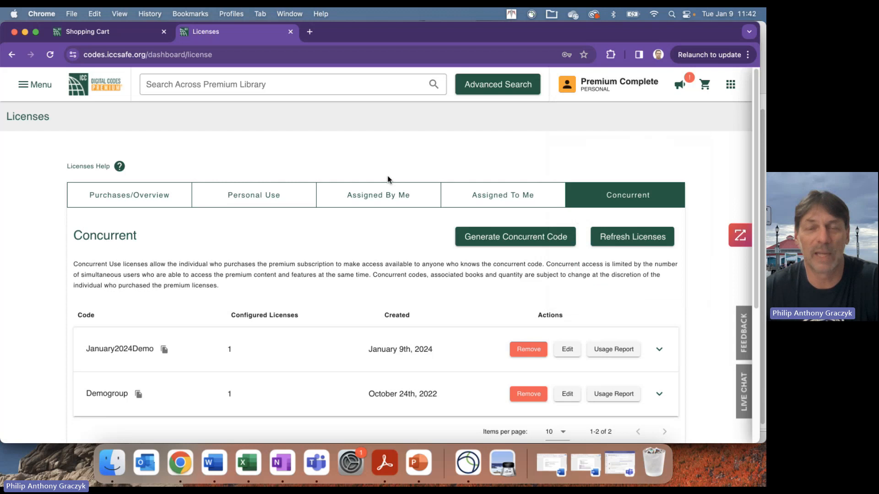
left_click(608, 92)
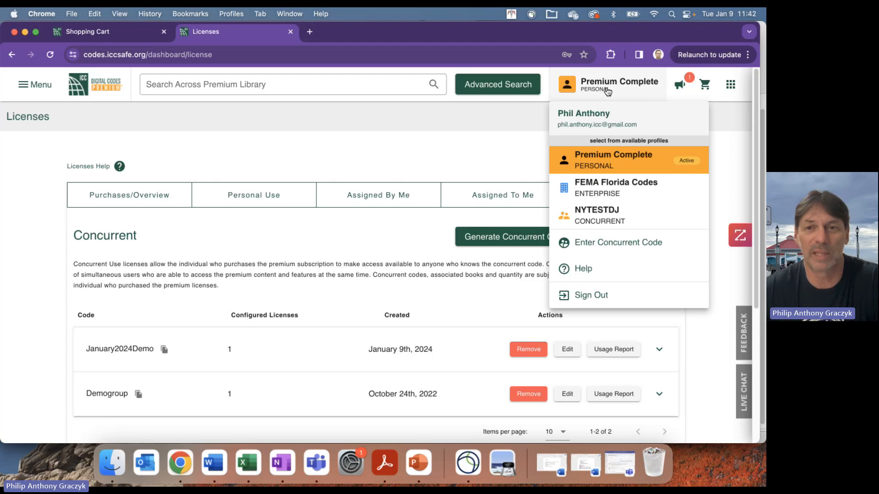
left_click(613, 244)
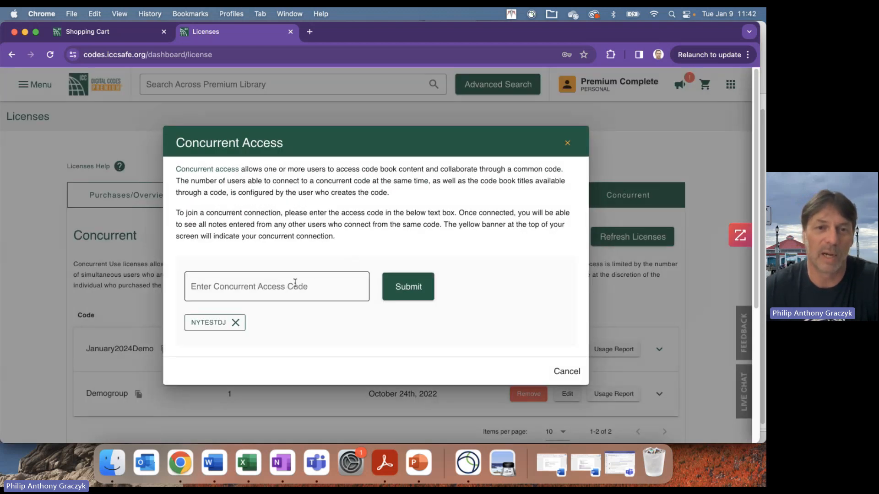
left_click(295, 284)
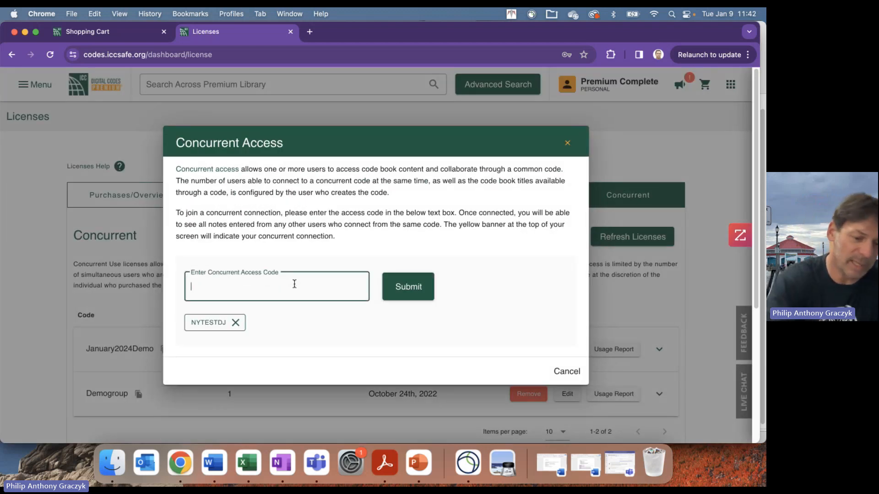
type("January2024Demo")
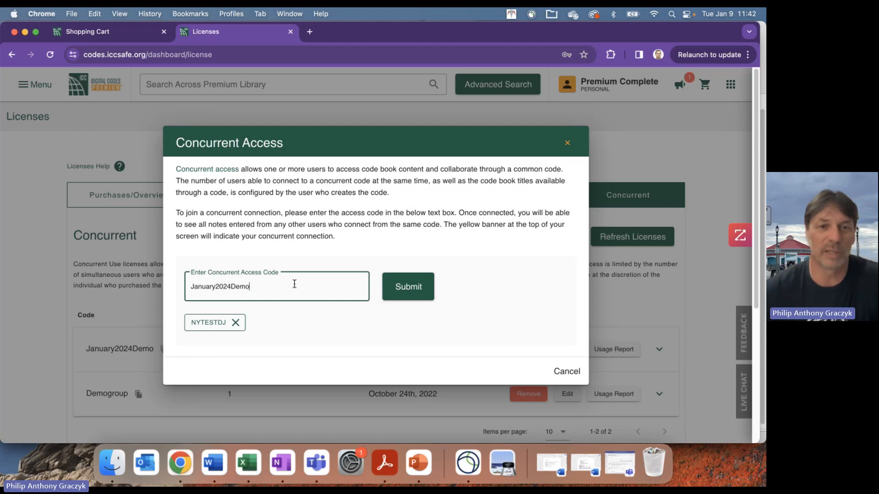
left_click(410, 292)
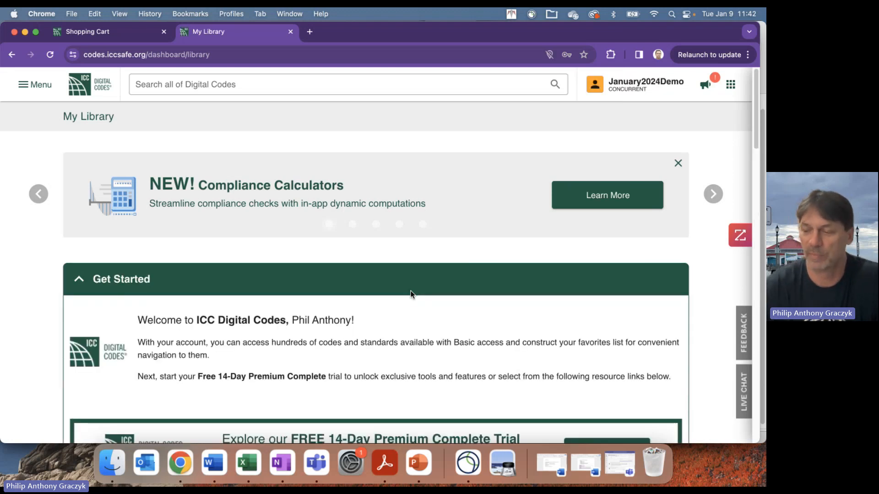
- Switch from the January2024Demo profile back to Premium Complete (Personal)
left_click(656, 87)
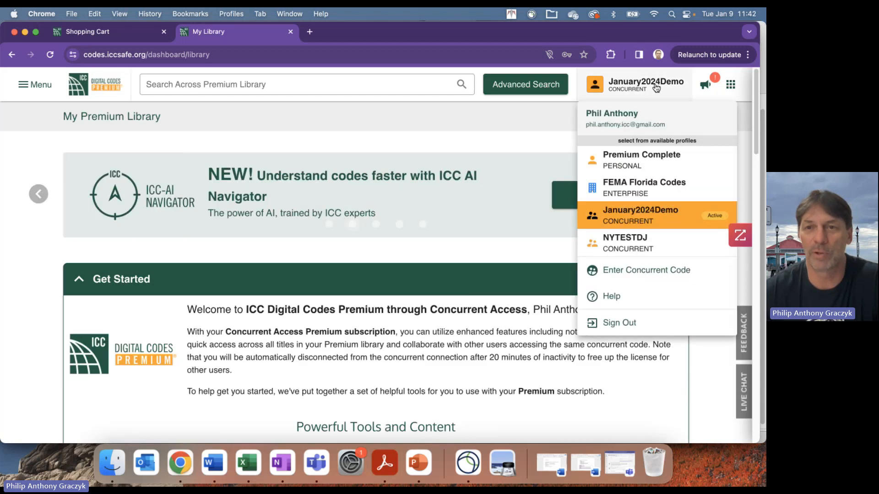
left_click(486, 125)
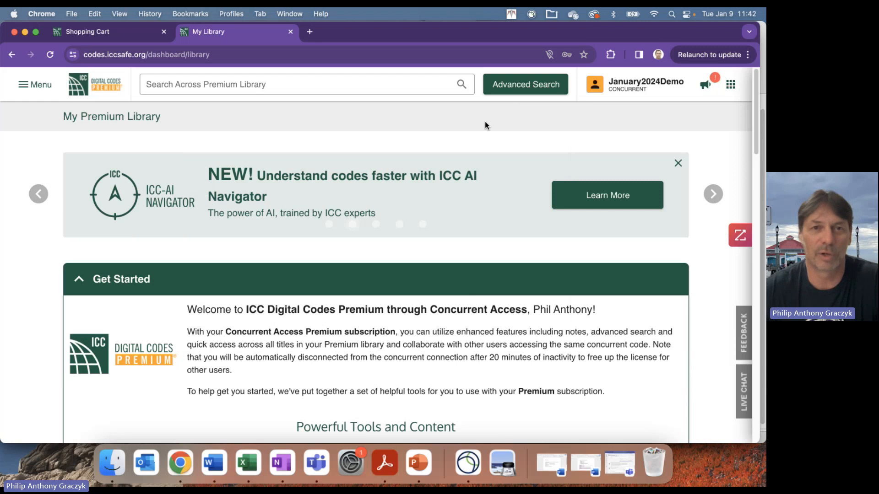
left_click(623, 92)
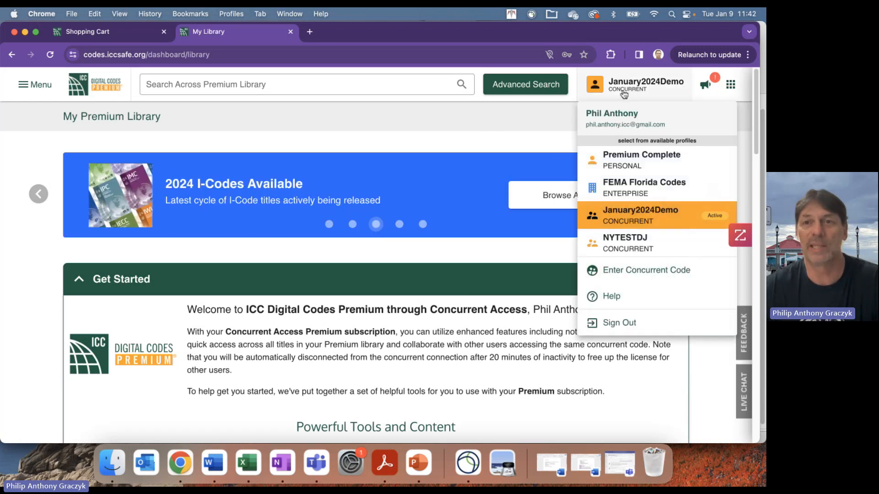
left_click(489, 144)
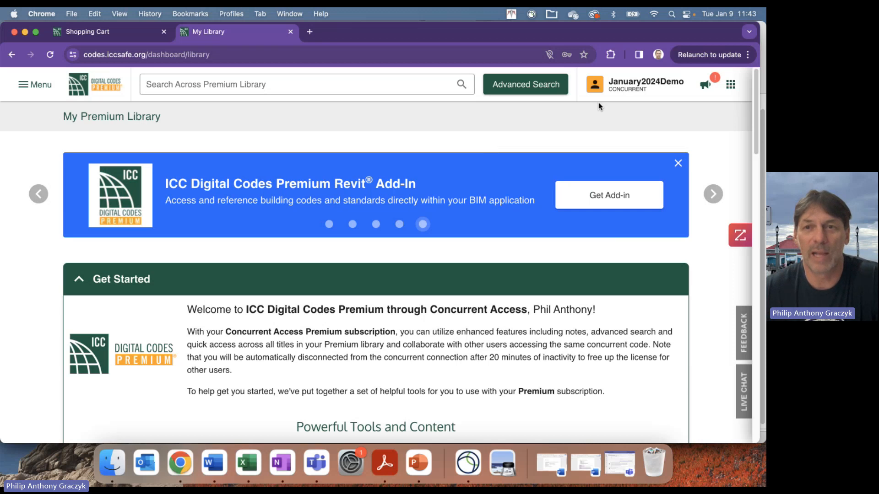
left_click(616, 93)
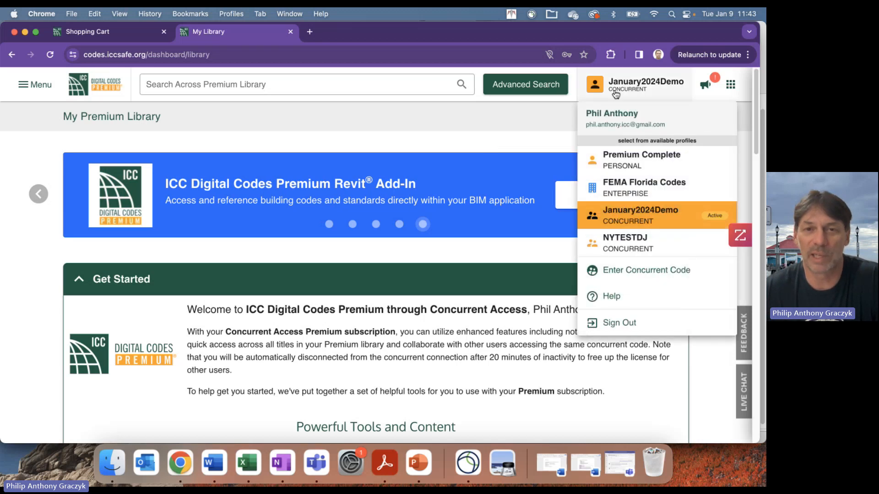
left_click(476, 172)
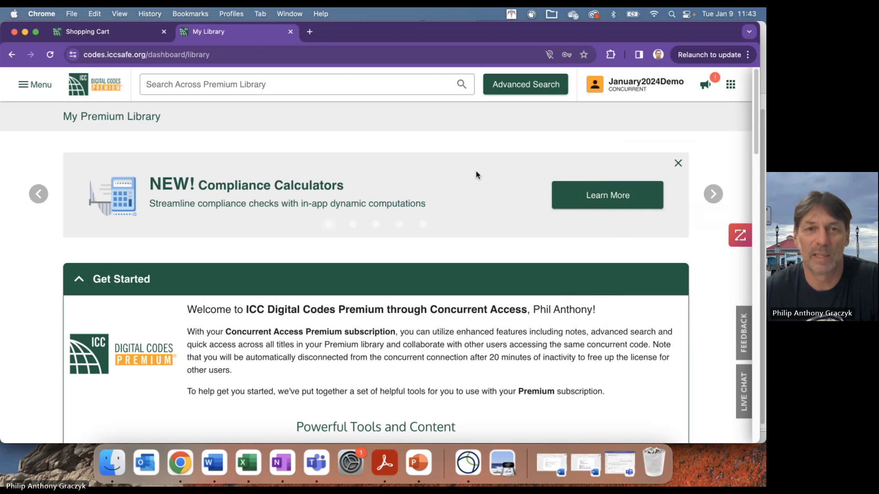
left_click(598, 84)
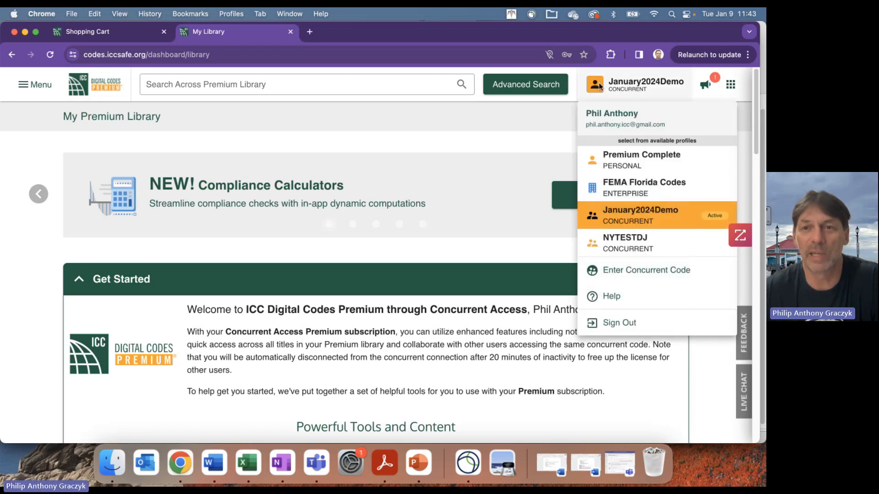
left_click(646, 165)
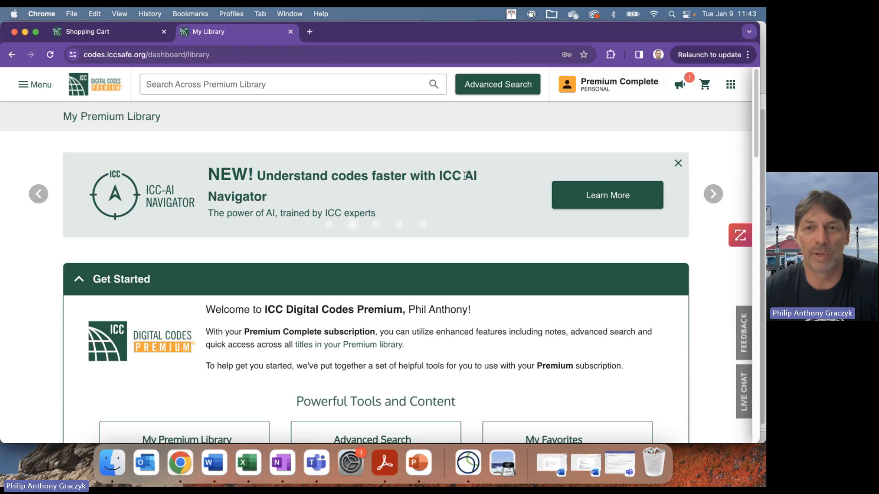
mouse_move(603, 88)
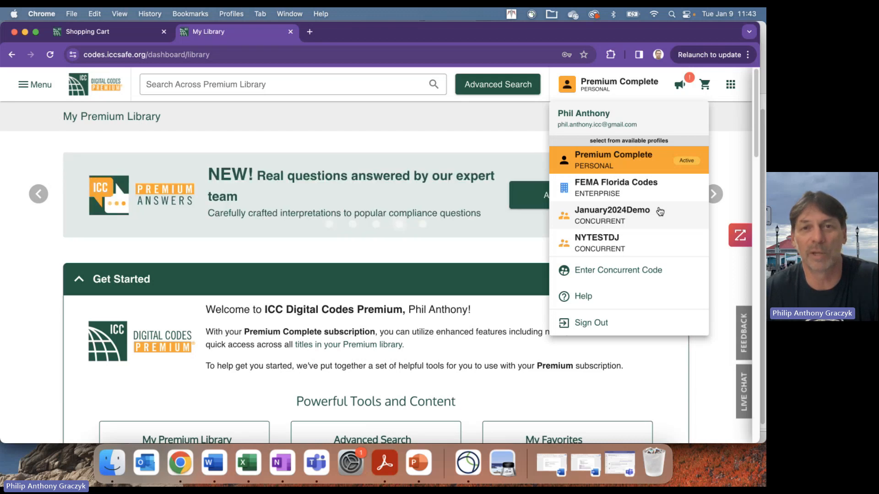
left_click(660, 211)
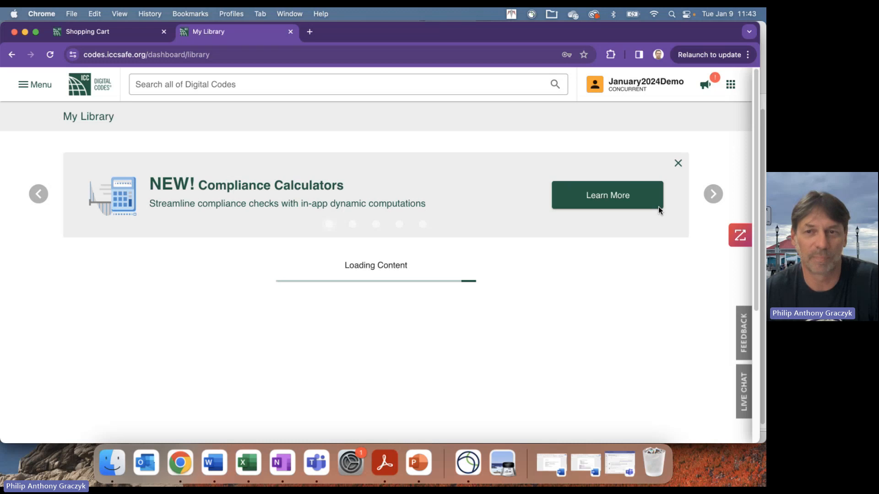
left_click(625, 93)
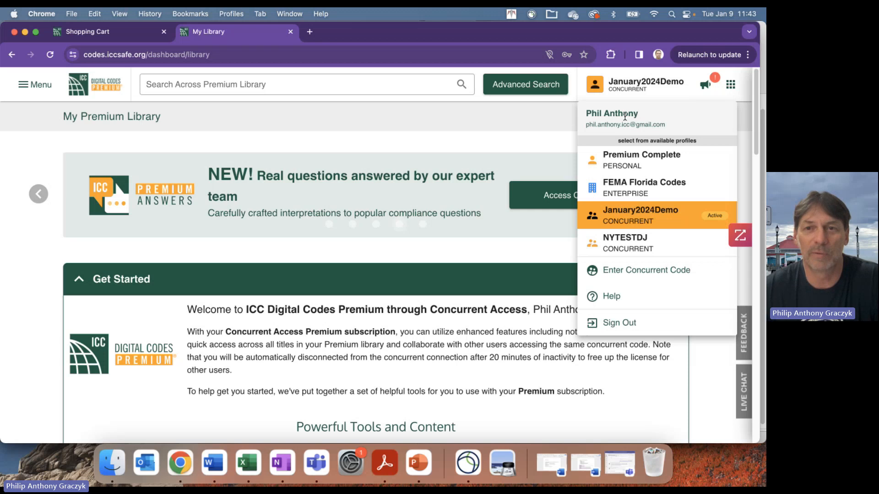
left_click(625, 117)
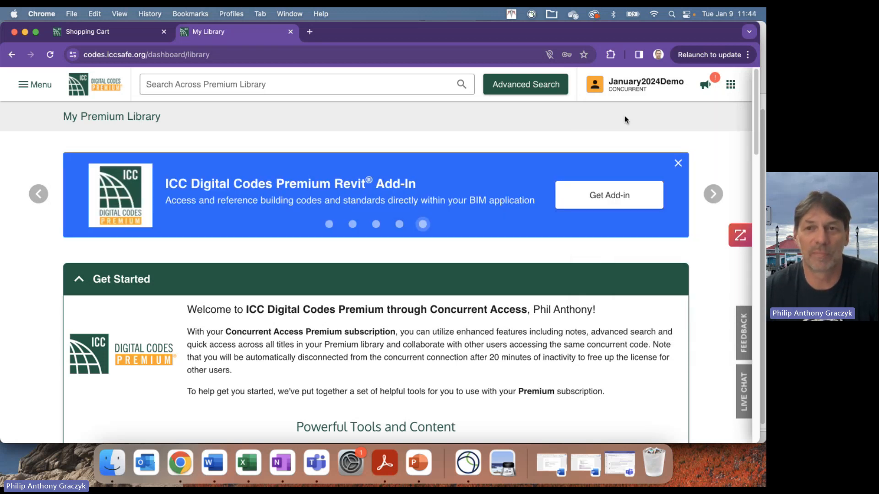
left_click(626, 87)
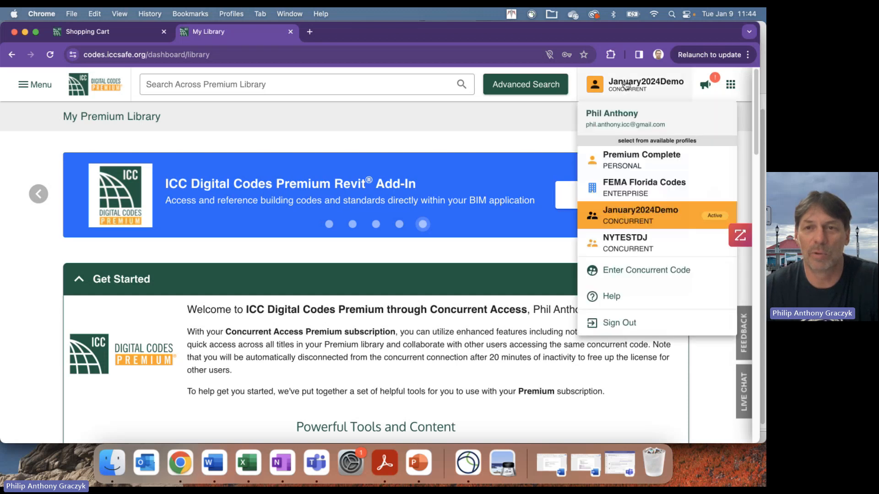
left_click(626, 135)
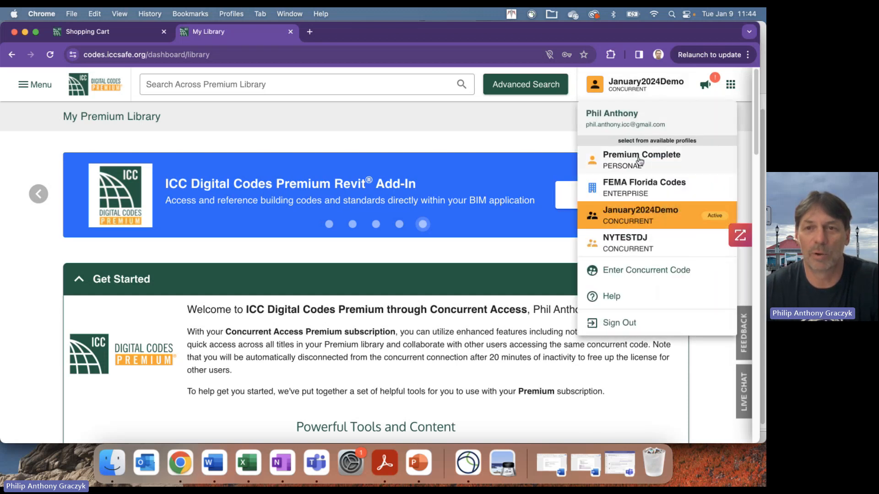
left_click(641, 158)
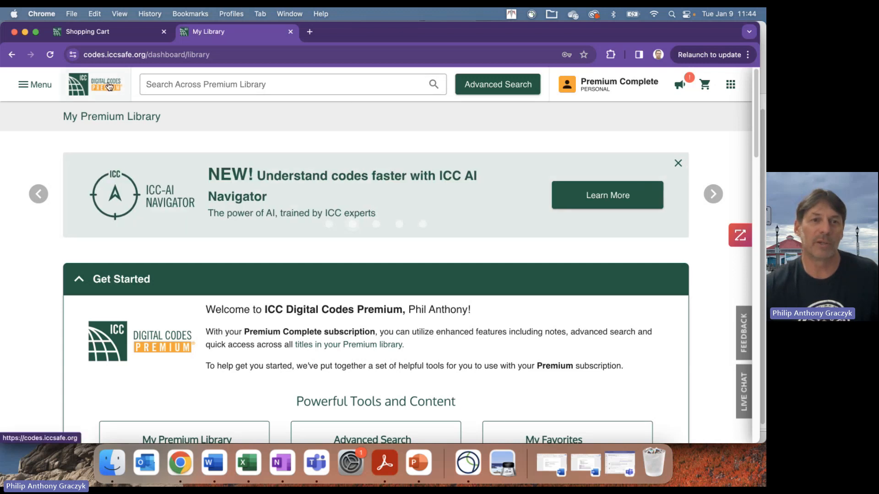
- Go to Premium Tools > License Configuration and show the Concurrent codes list
left_click(21, 87)
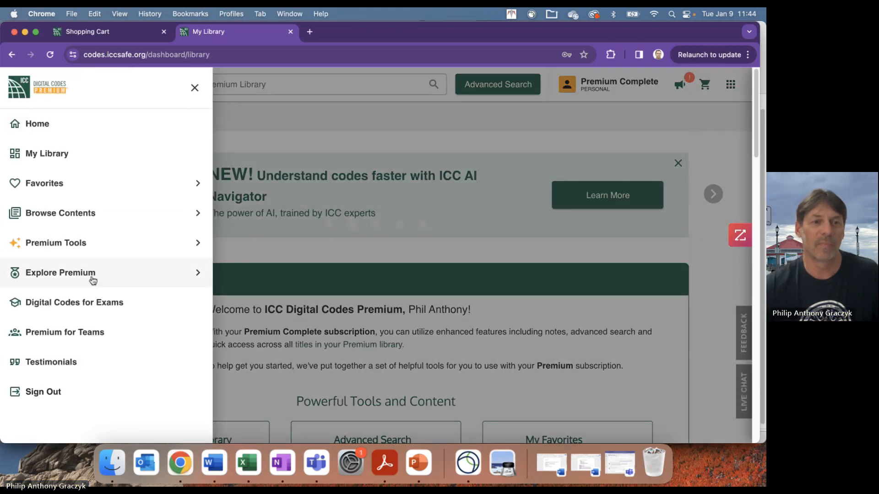
left_click(60, 251)
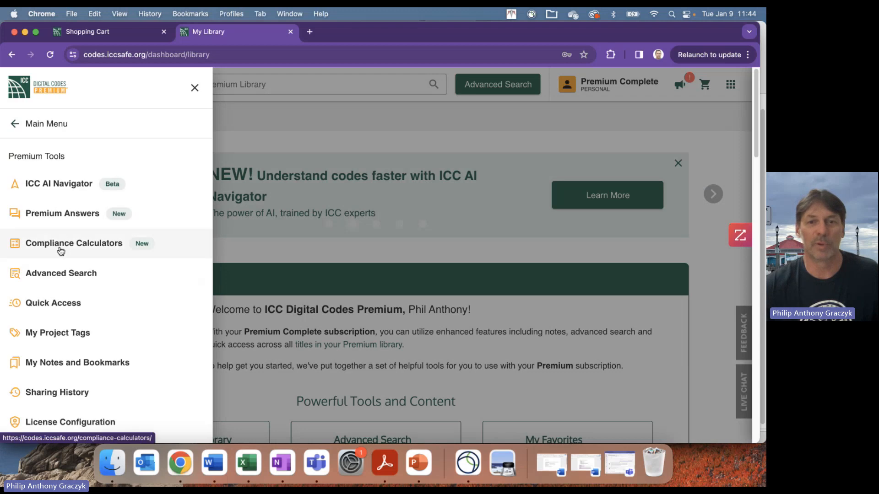
left_click(69, 420)
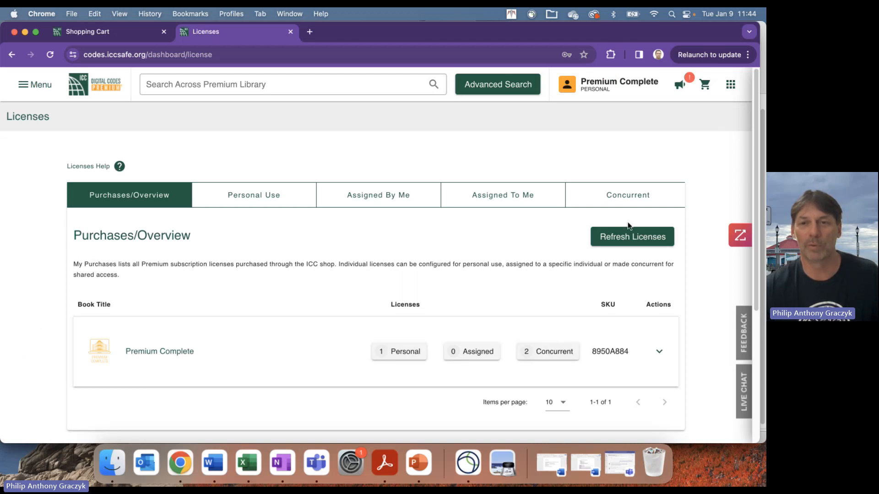
left_click(634, 198)
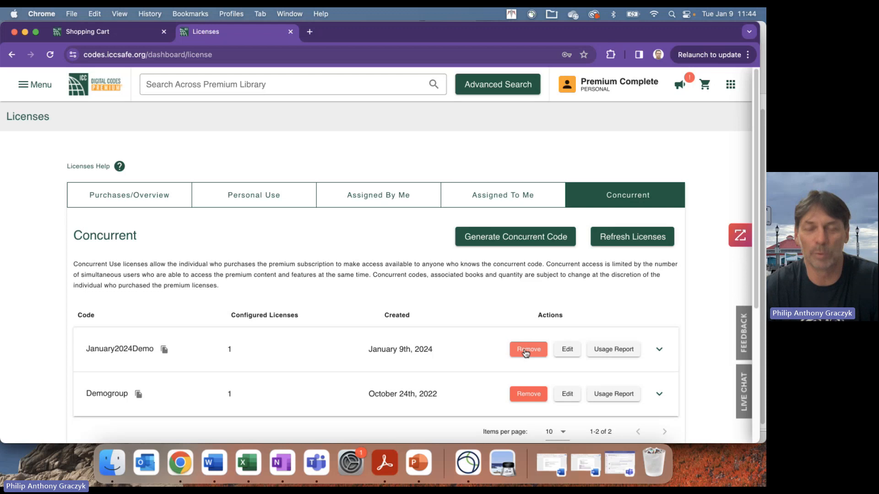
- Rename the January2024Demo code to January2024Demo12345
left_click(568, 349)
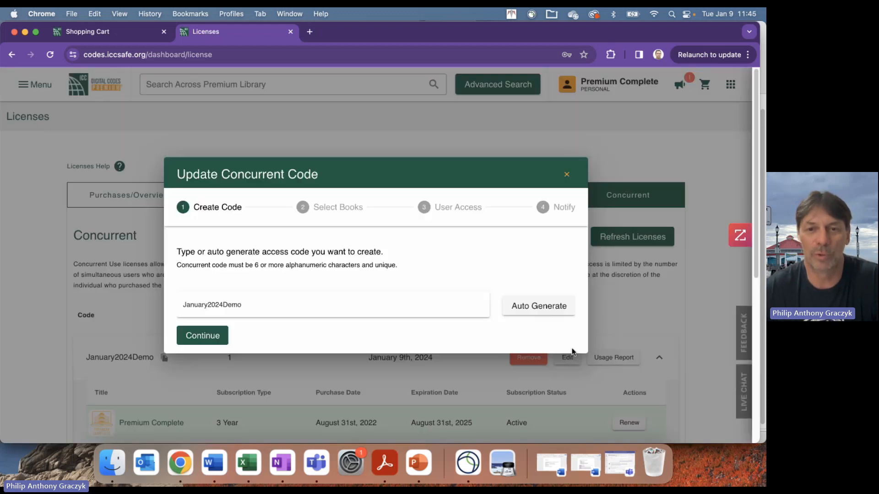
left_click(288, 309)
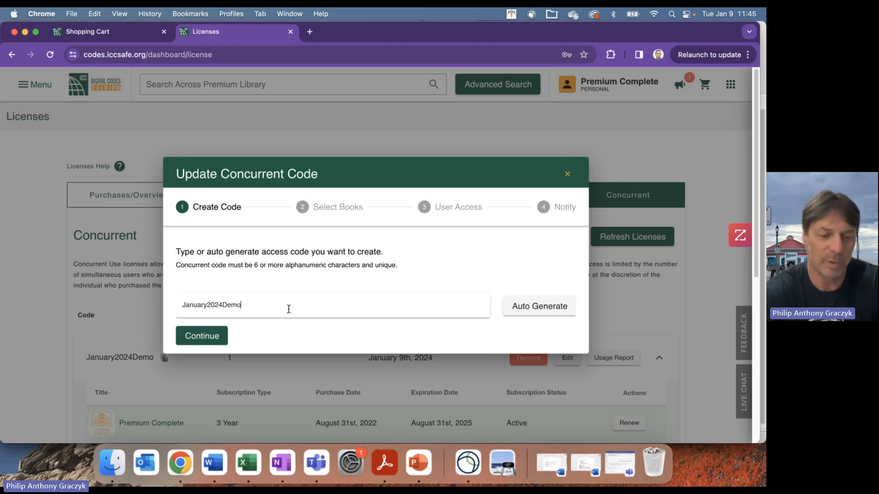
type("1234")
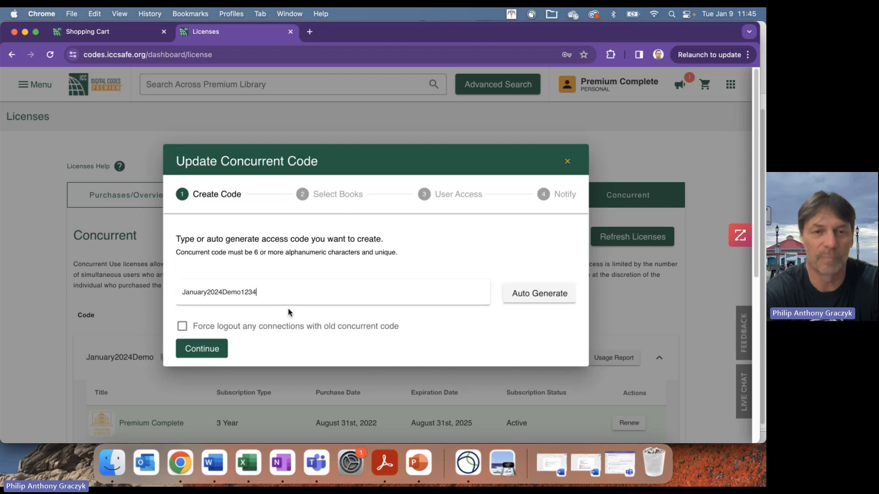
type("5")
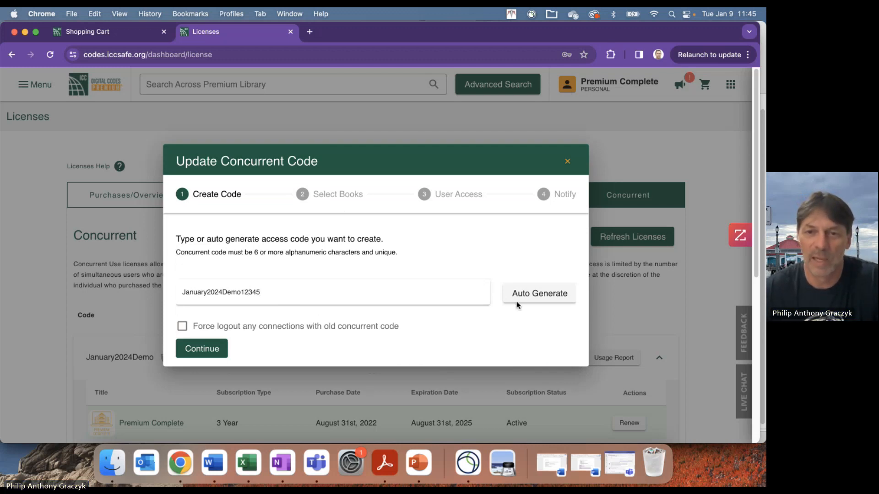
left_click(211, 350)
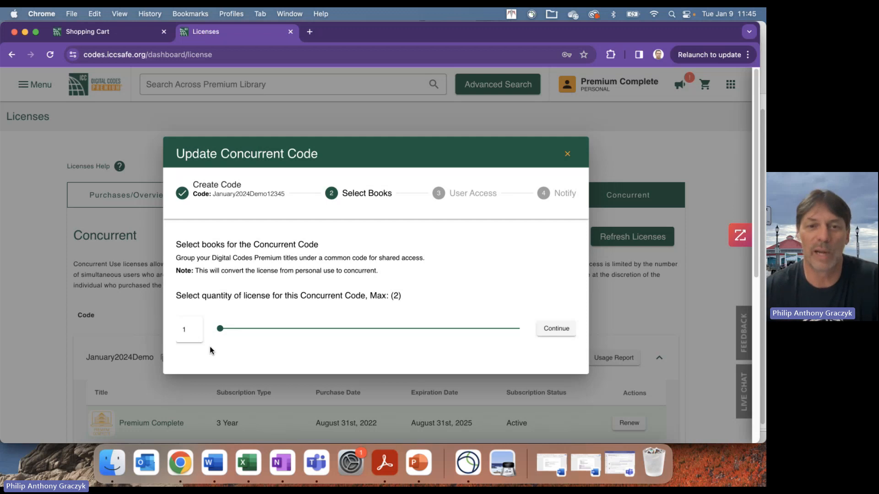
- Give the code 2 Premium Complete licenses, skip the admin step, notify later, and save
left_click_drag(219, 328, 518, 259)
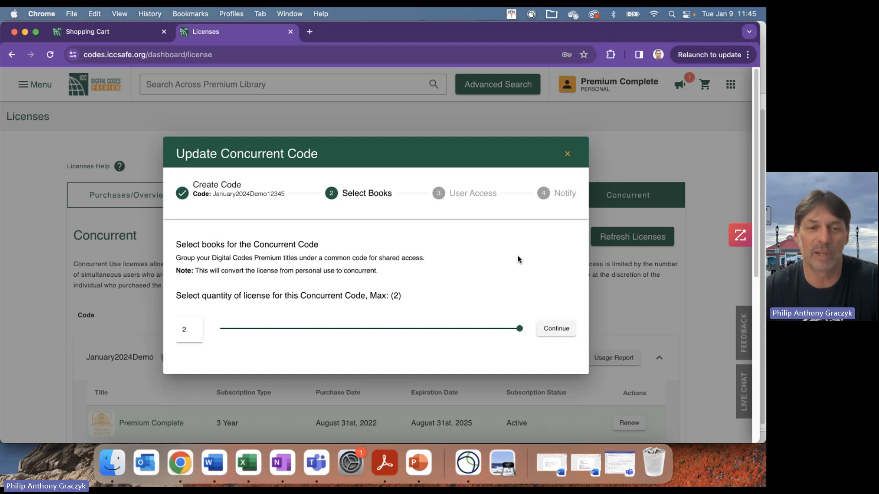
left_click(554, 330)
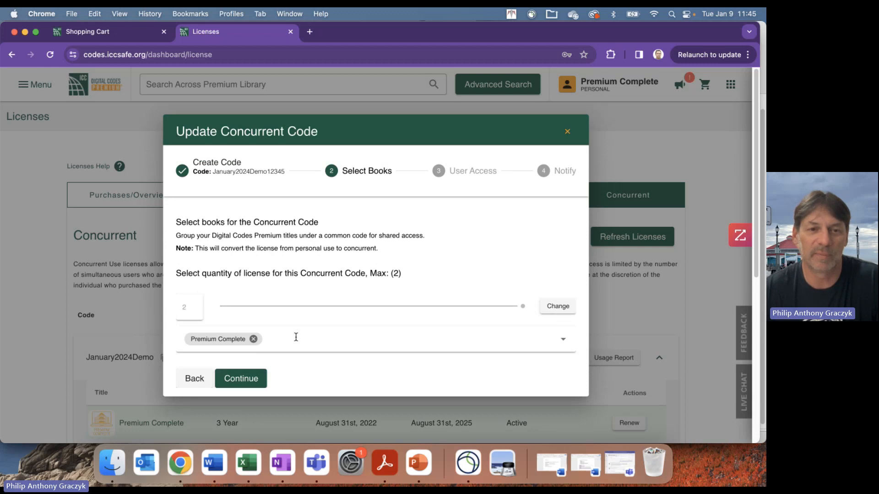
left_click(296, 335)
left_click(224, 379)
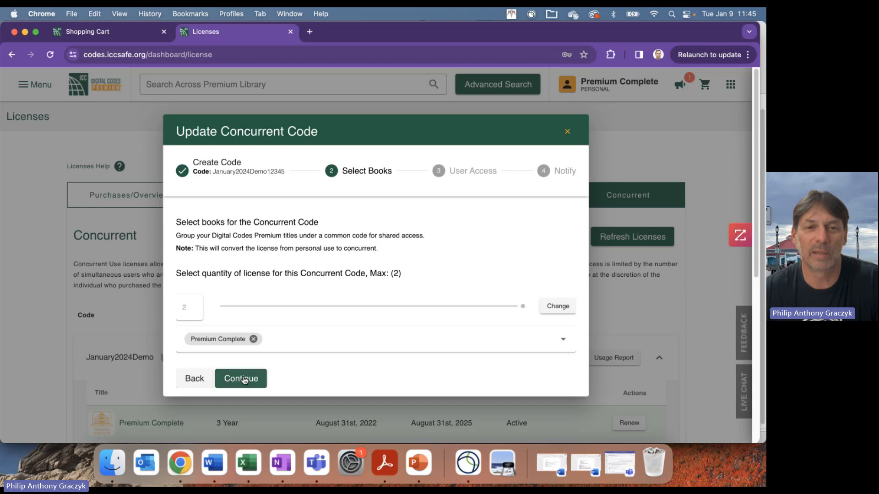
left_click(263, 380)
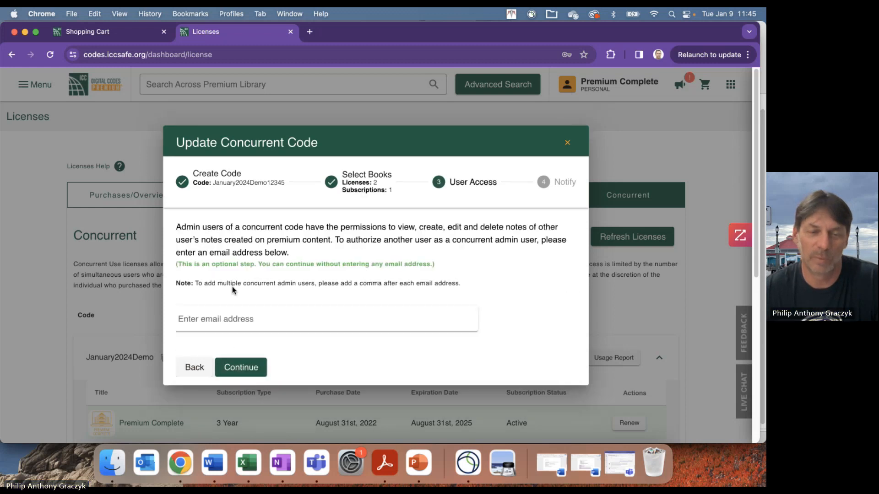
left_click(242, 368)
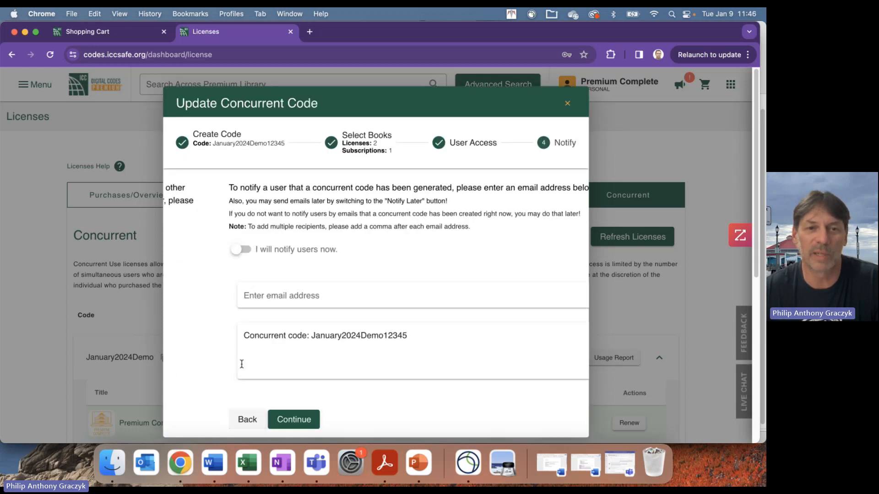
left_click(191, 253)
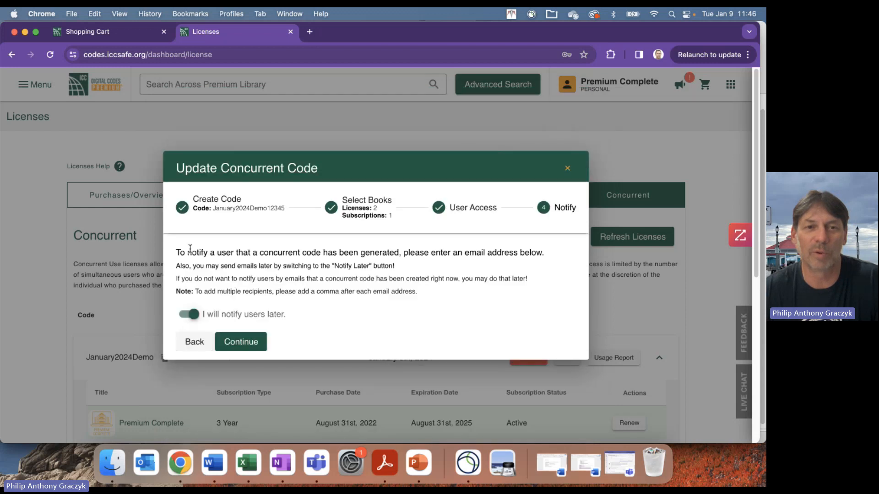
left_click(246, 342)
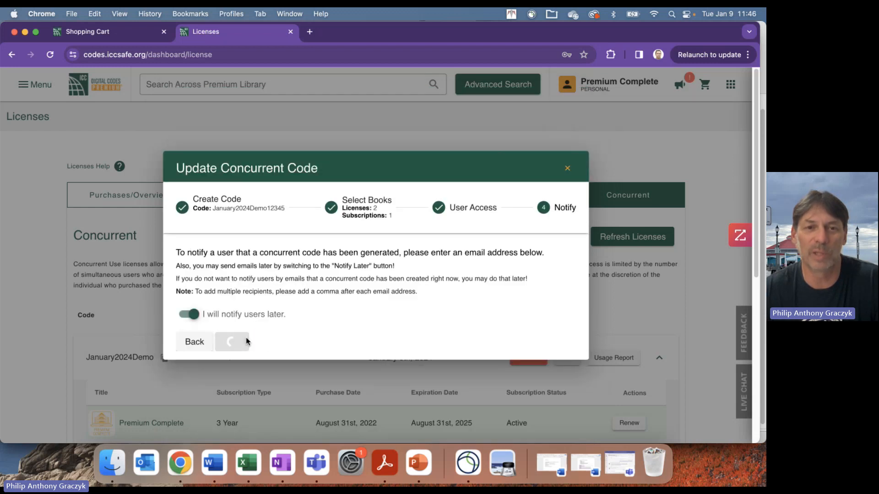
scroll(368, 336, "down", 2)
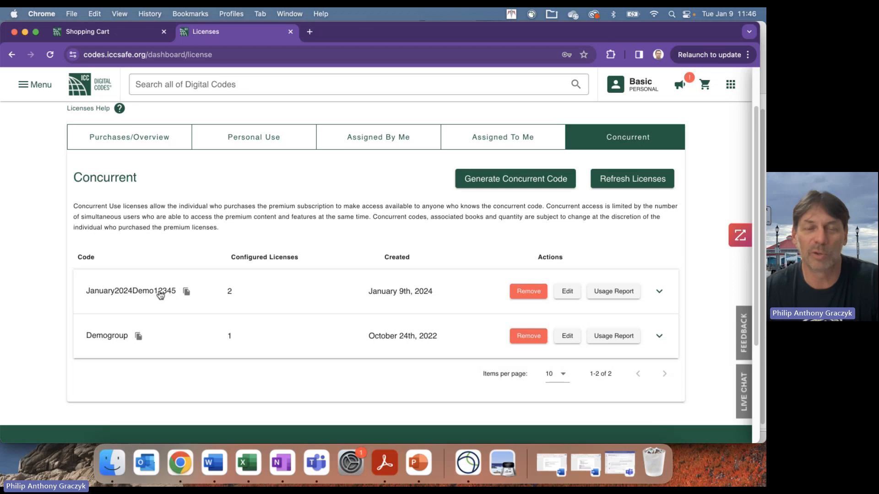
left_click(187, 292)
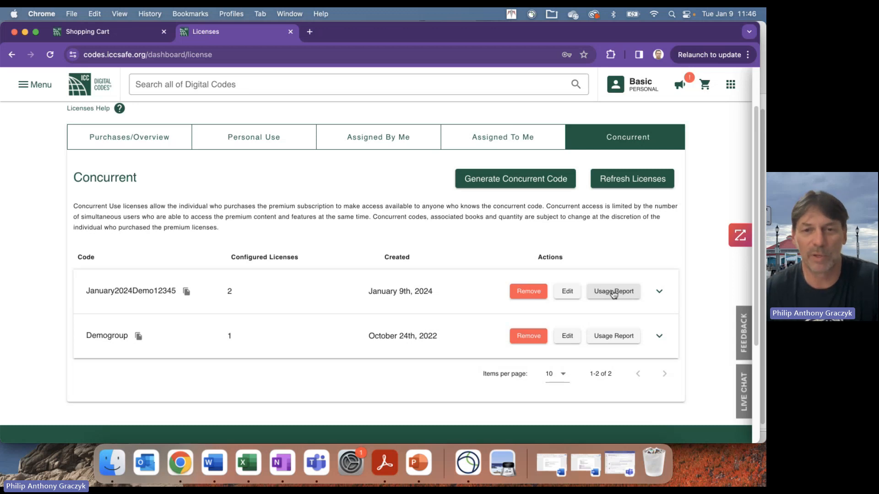
left_click(531, 294)
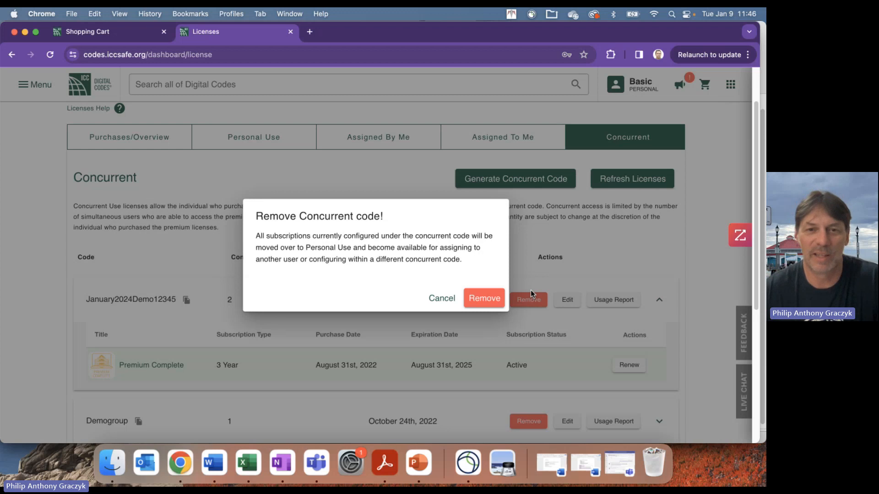
left_click(488, 301)
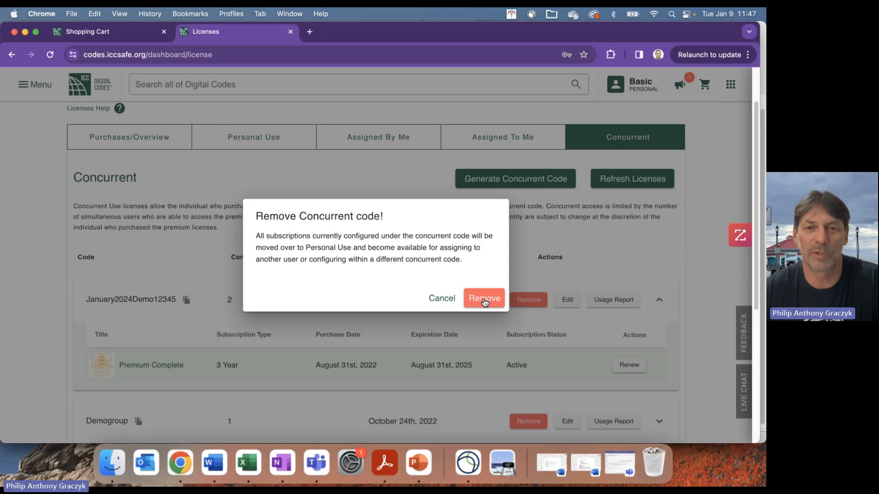
left_click(485, 302)
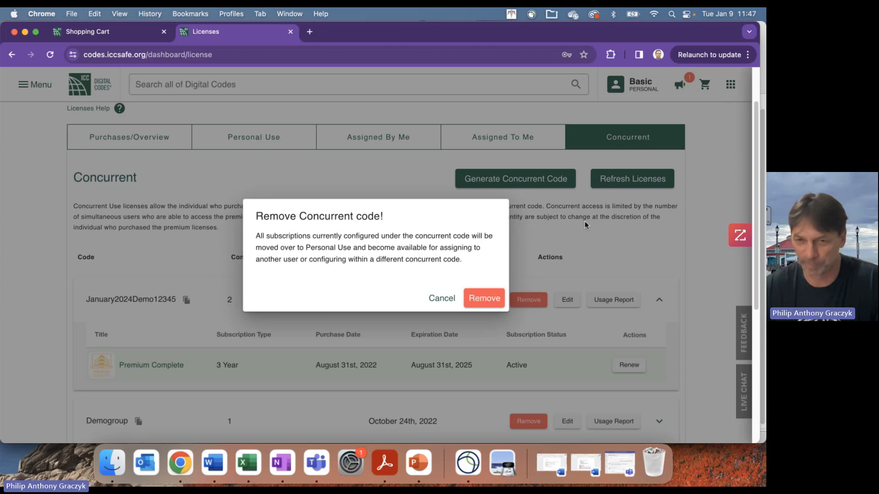
left_click(480, 298)
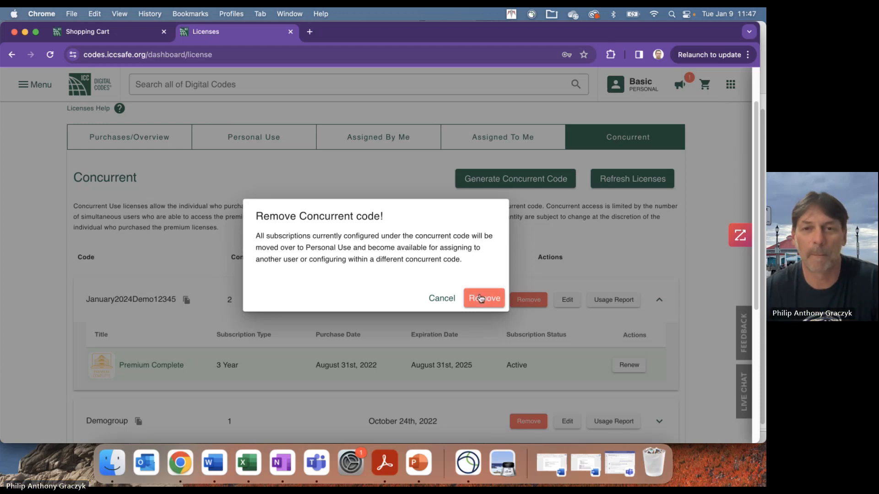
left_click(444, 300)
left_click(527, 299)
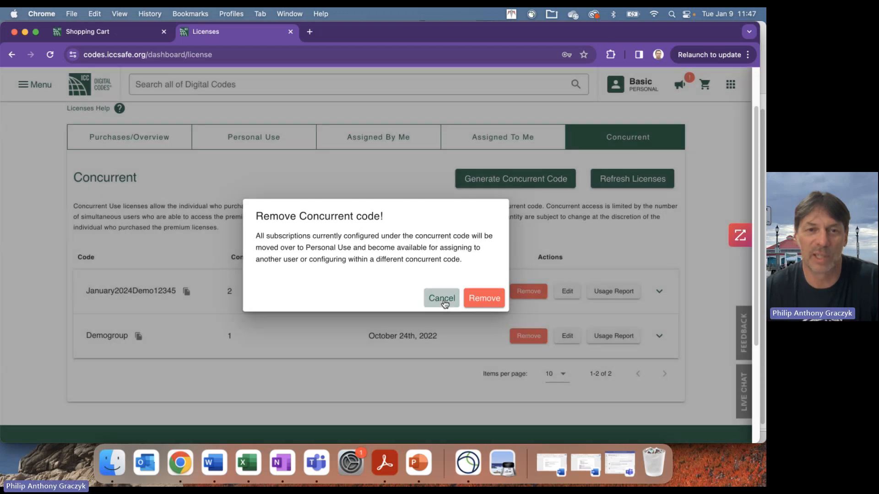
left_click(442, 299)
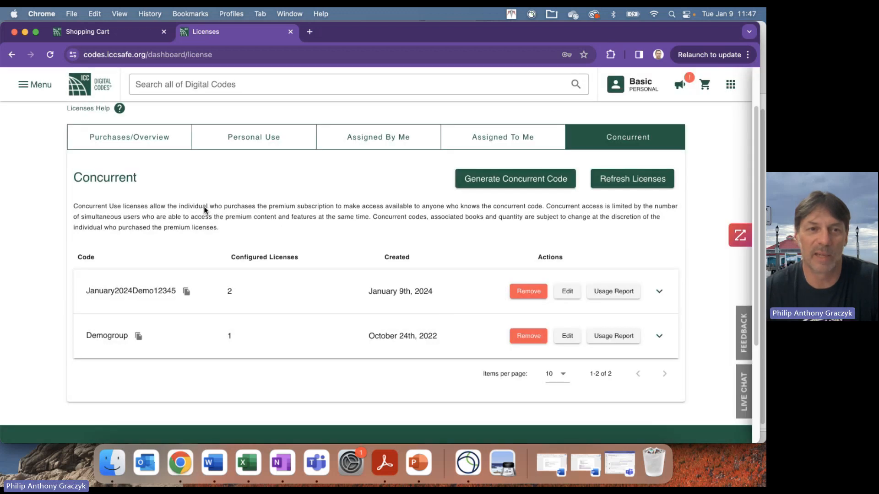
- Check the purchases overview license counts, then present the PowerPoint title slide
left_click(133, 137)
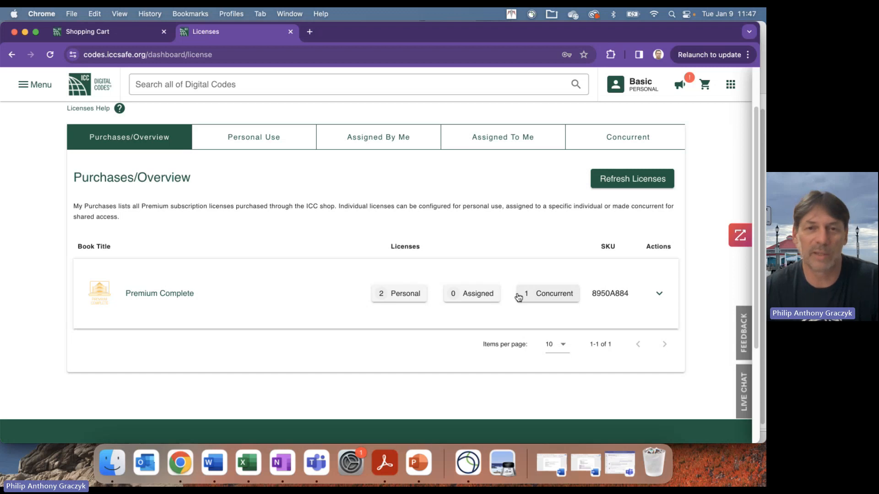
left_click(419, 462)
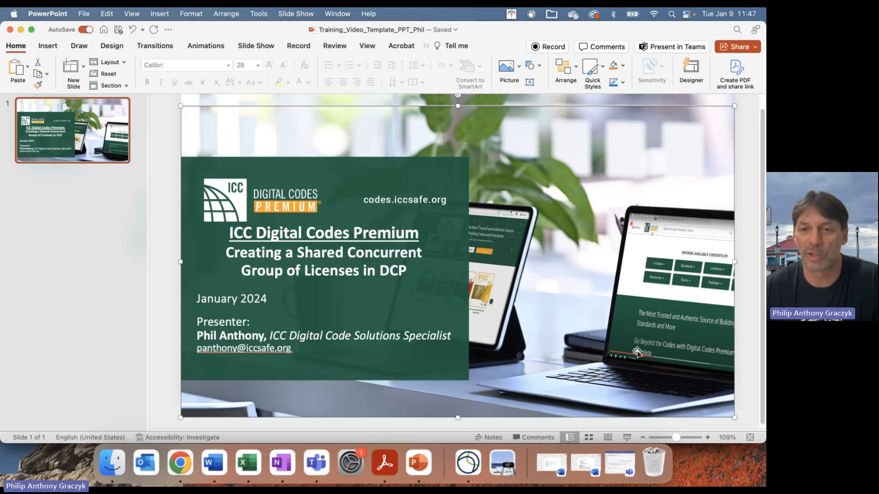
left_click(627, 438)
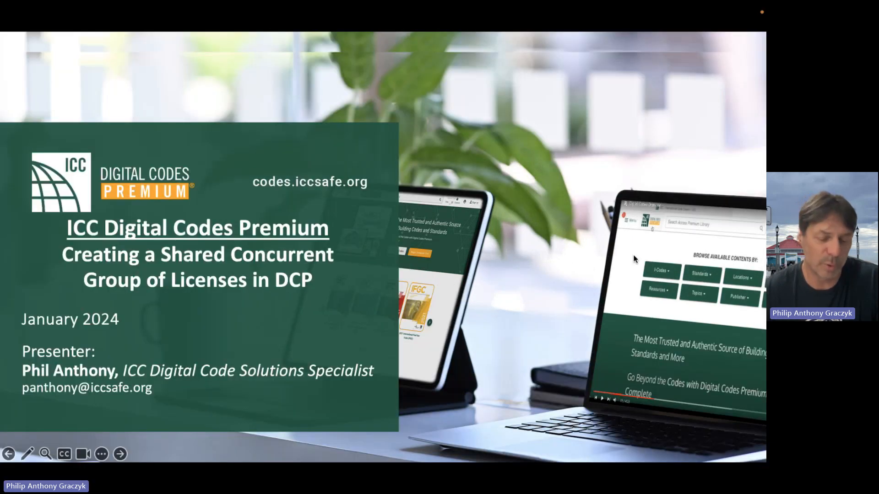